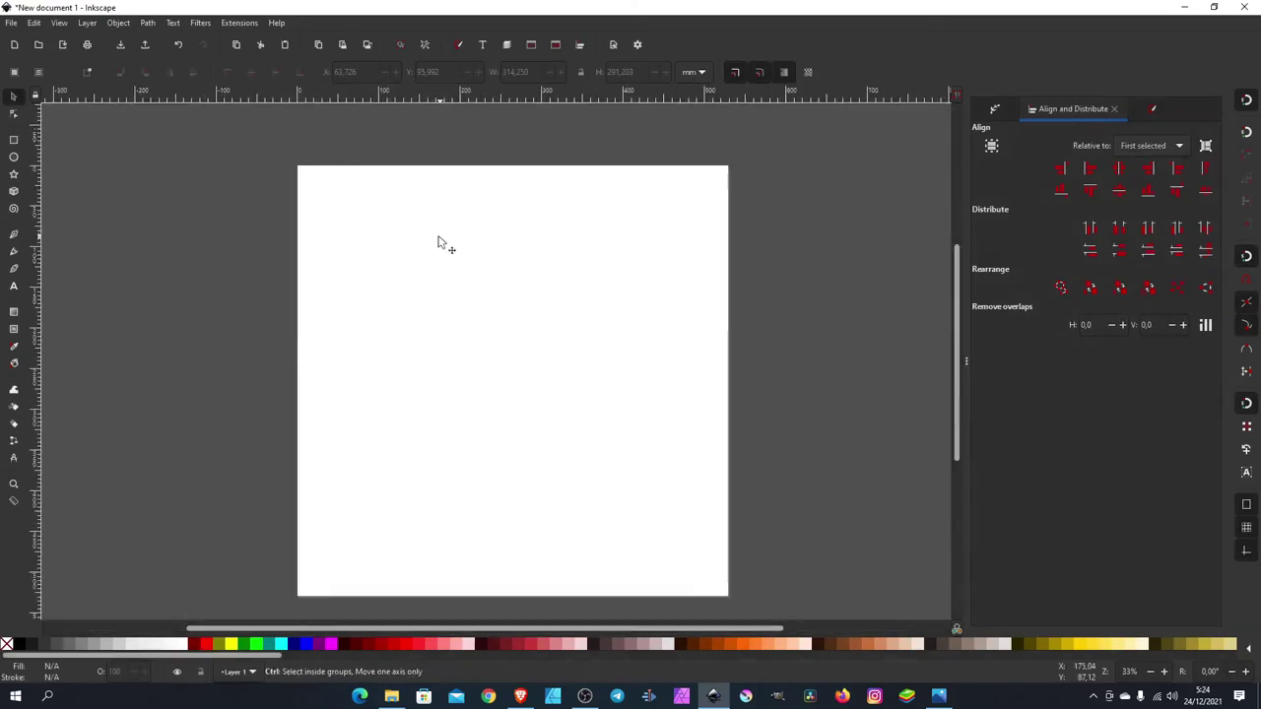
Draw a tall vertical line with the Pencil tool near the page's left side.
left_click(14, 236)
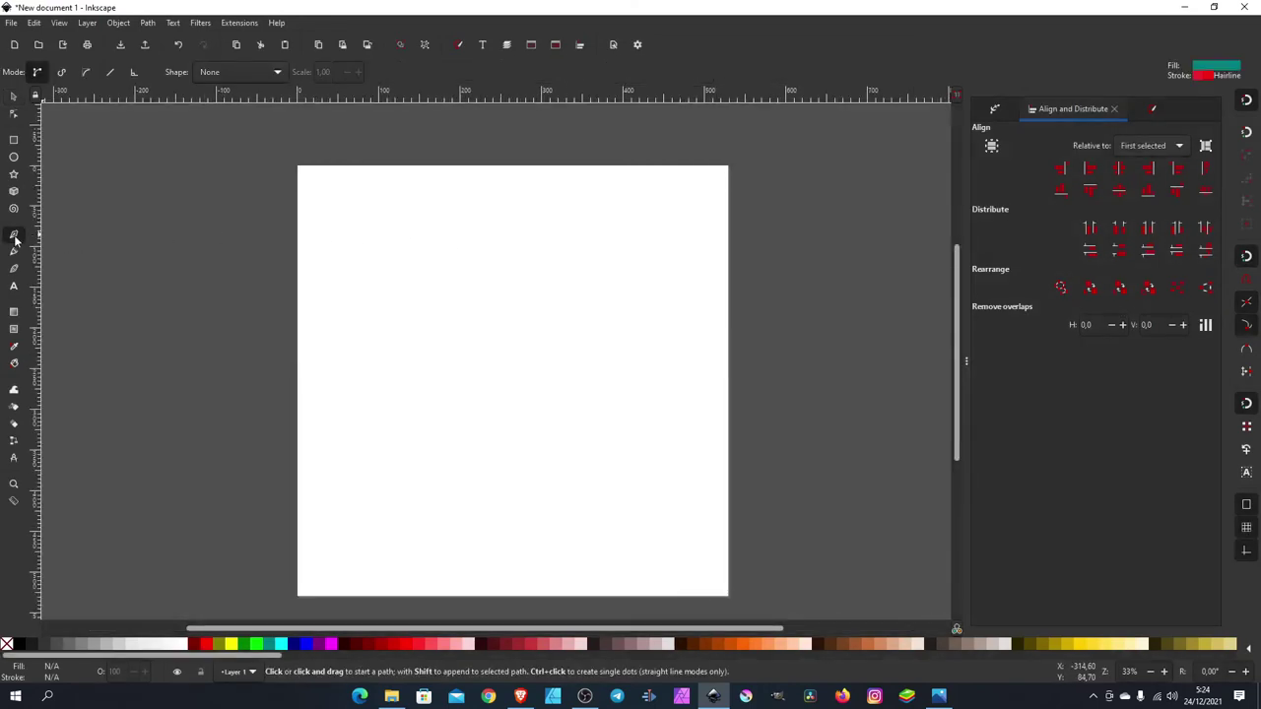
left_click(366, 249)
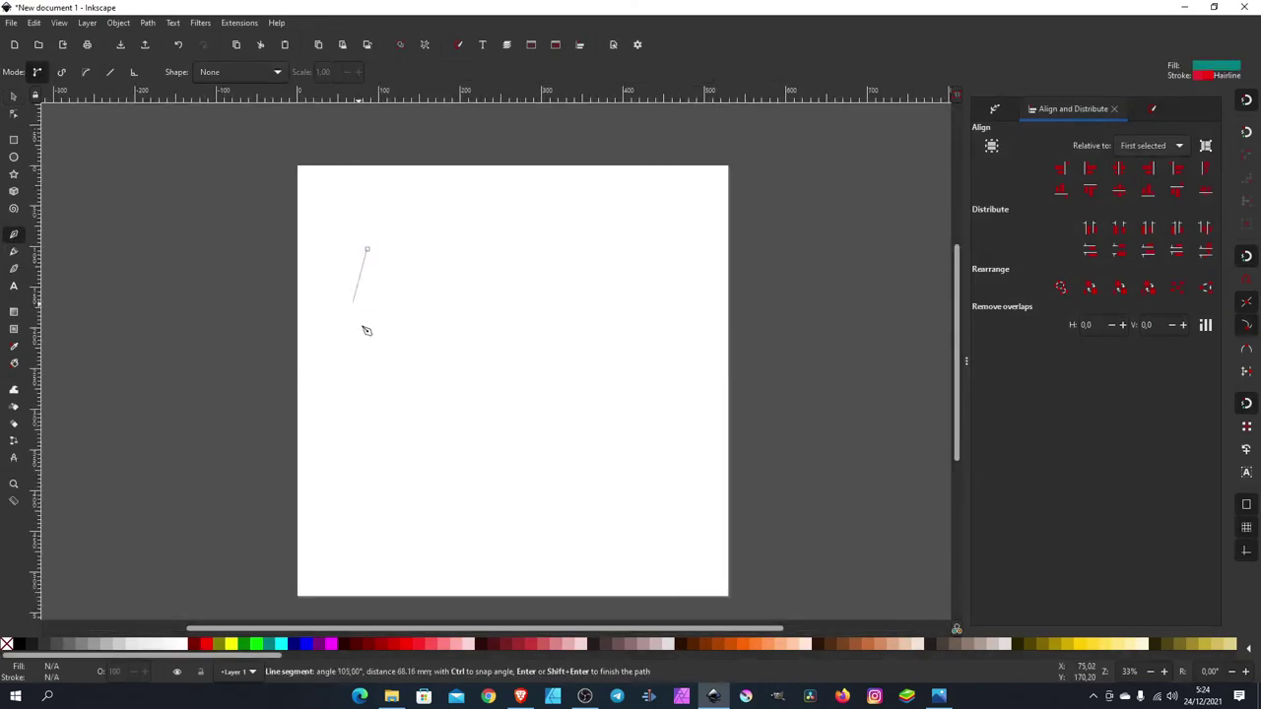
left_click(399, 517, "ctrl")
key("Return")
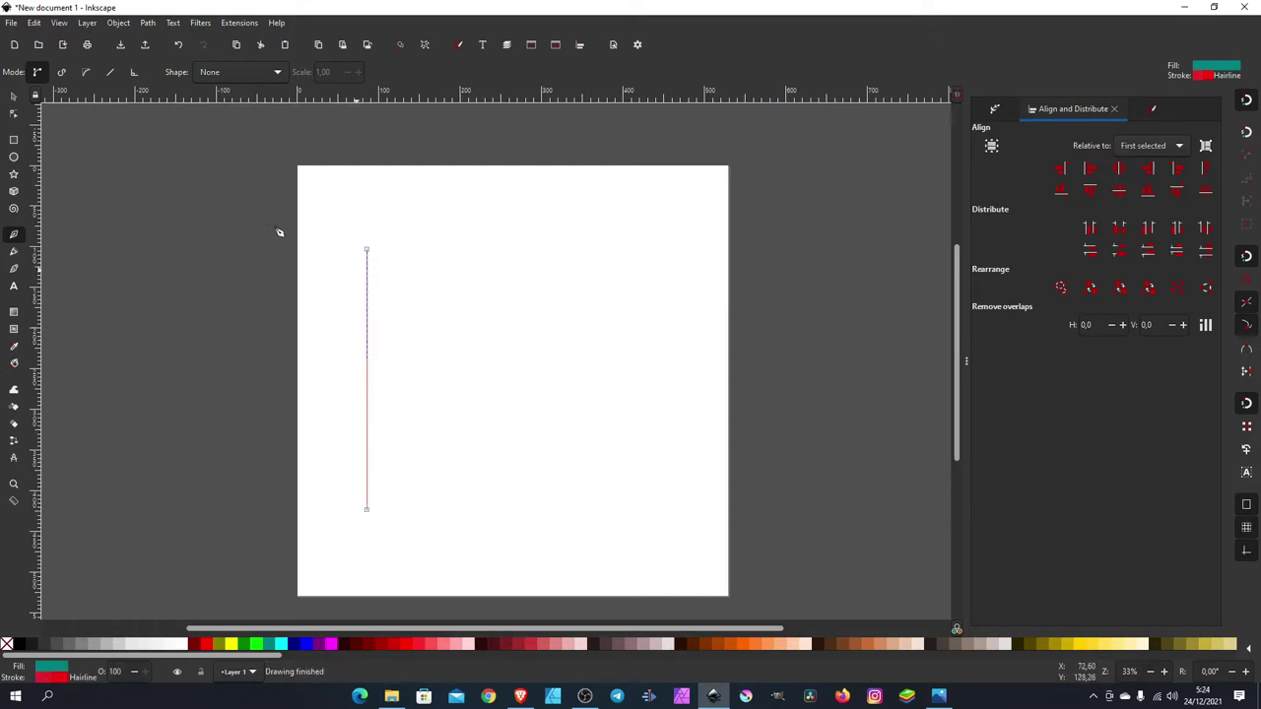
Duplicate the line, move the copy to the right, and select both lines.
left_click(15, 96)
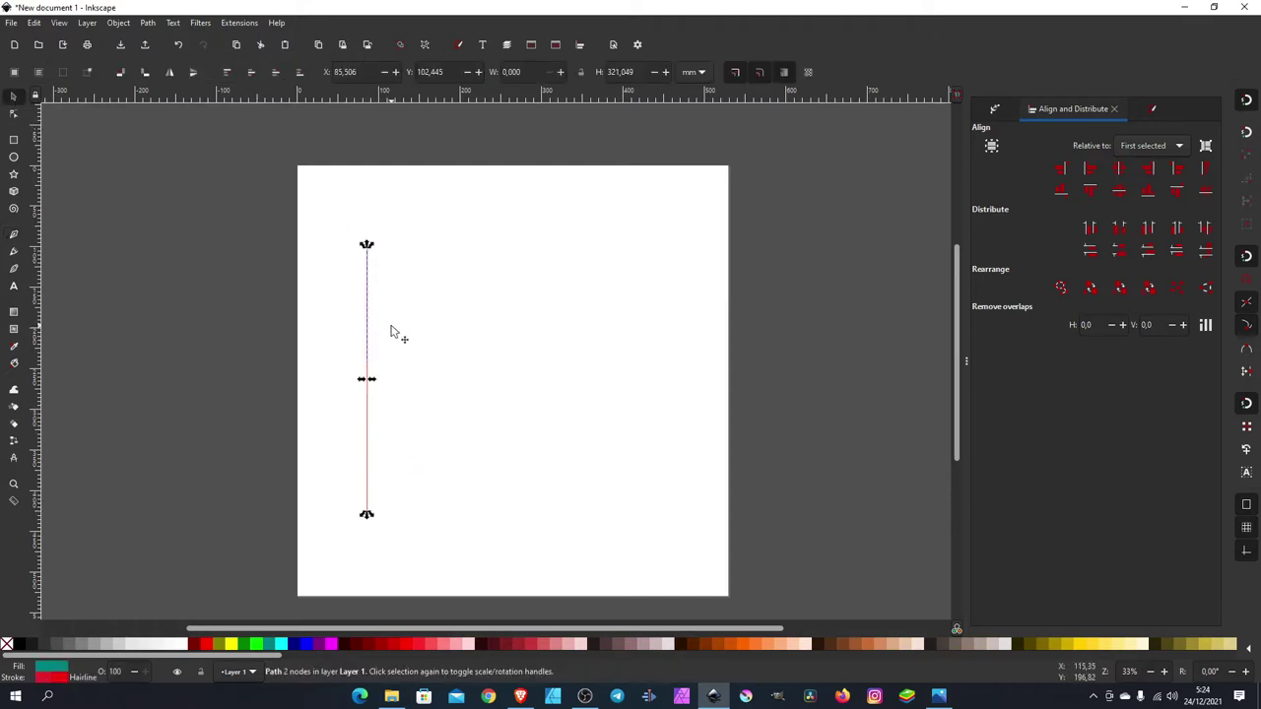
right_click(370, 403)
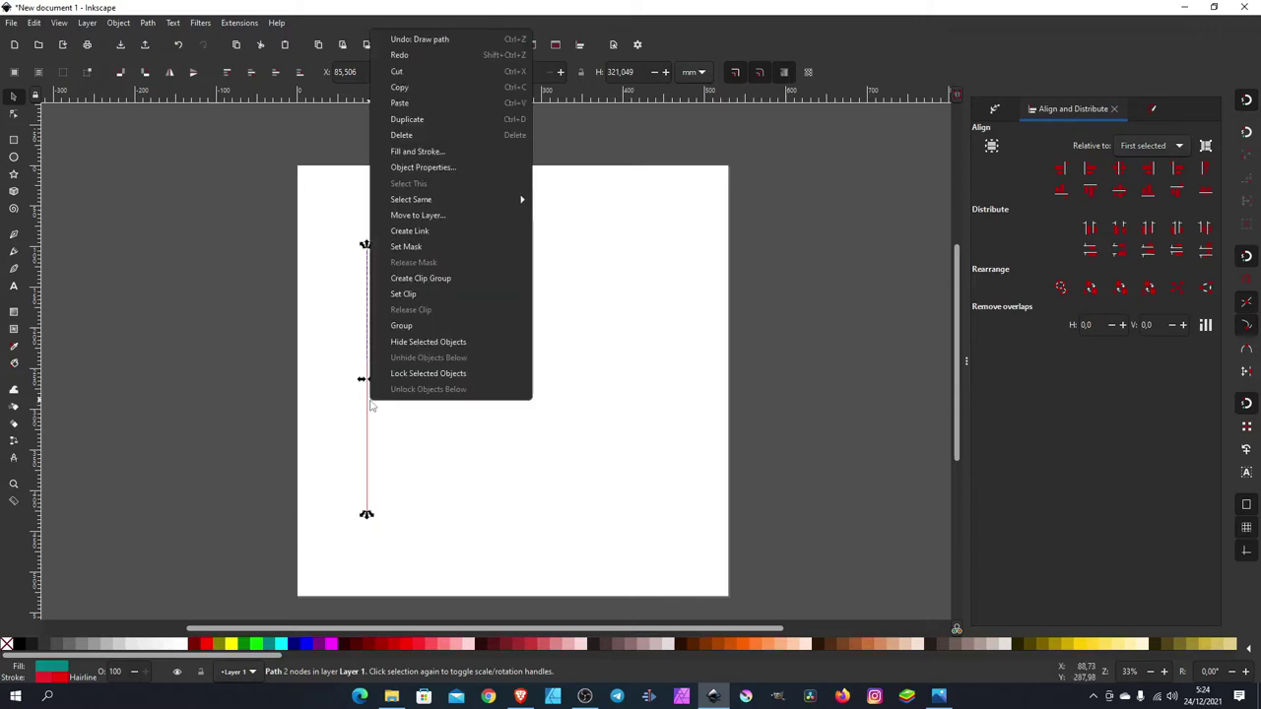
left_click(443, 119)
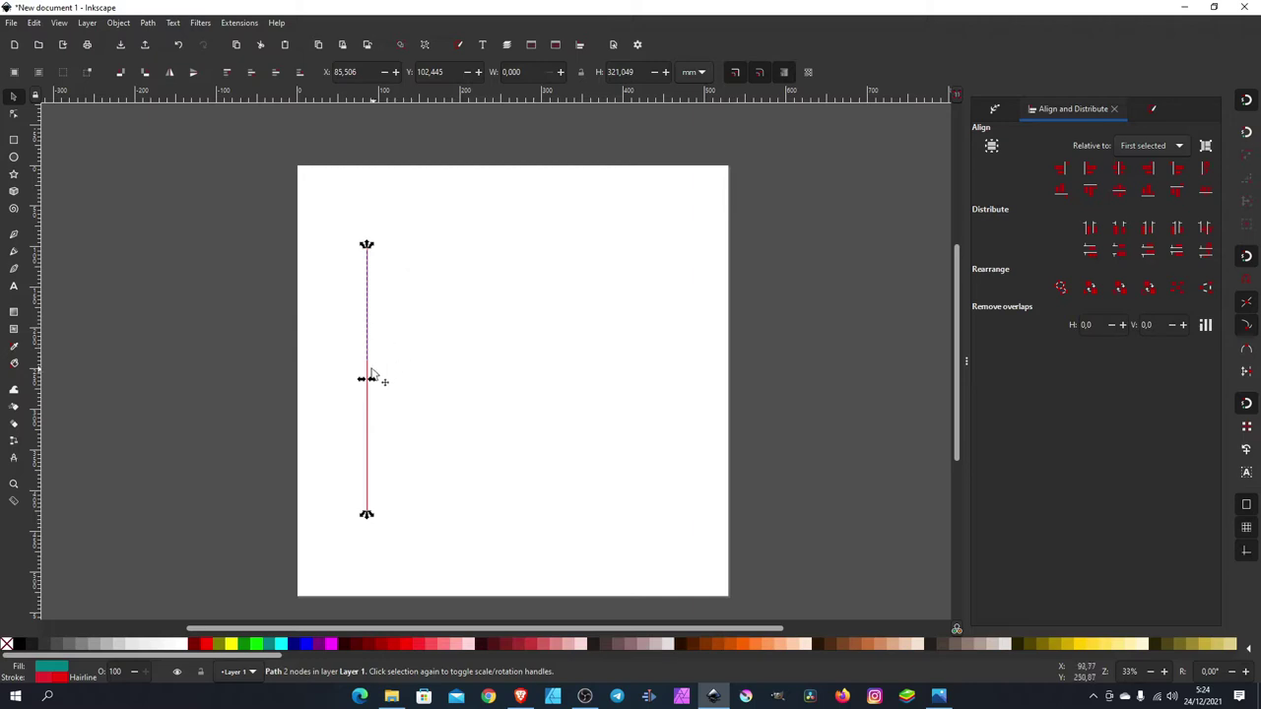
left_click_drag(368, 374, 572, 375)
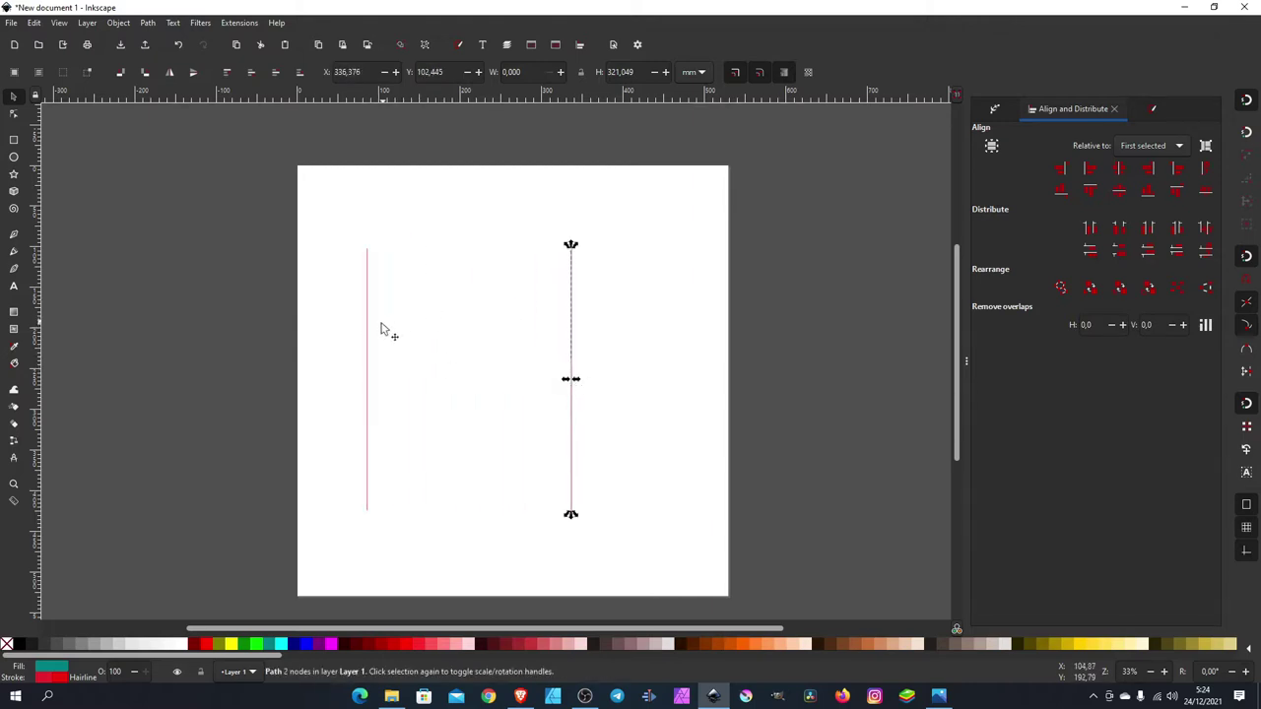
left_click(366, 351, "shift")
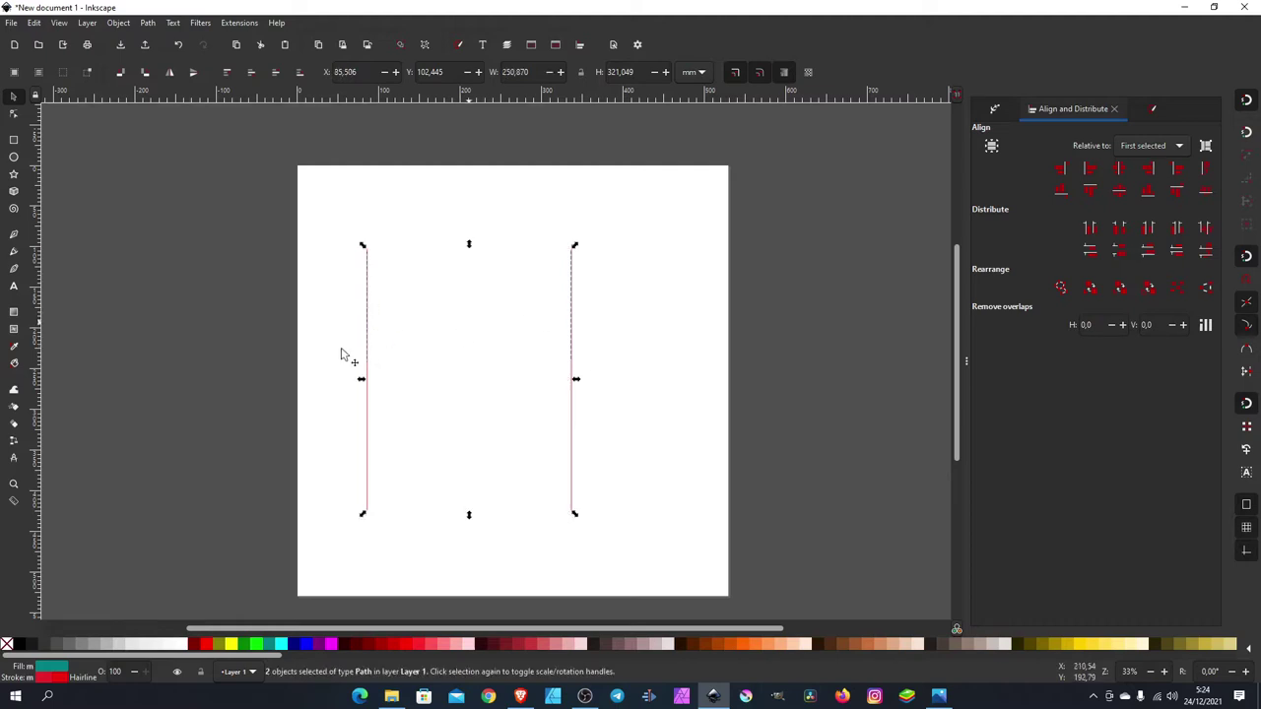
Interpolate six evenly spaced lines between the two, then select all eight vertical lines.
left_click(242, 21)
mouse_move(270, 149)
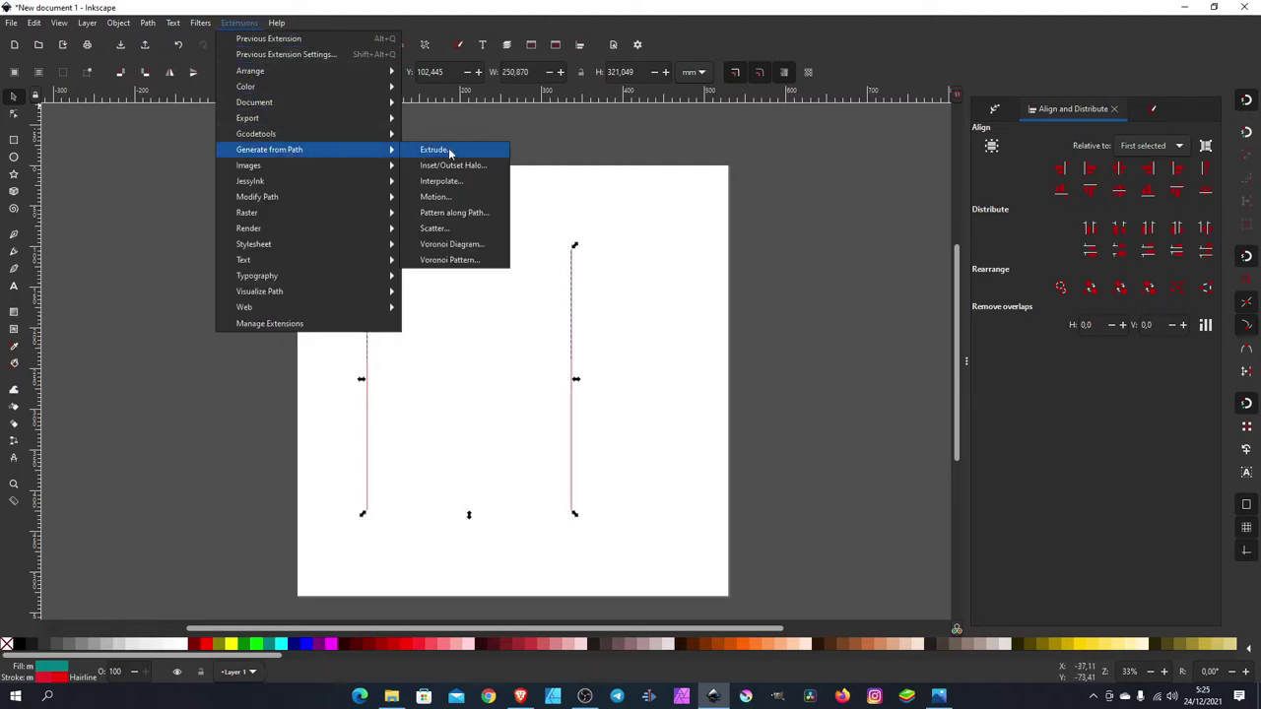
left_click(451, 181)
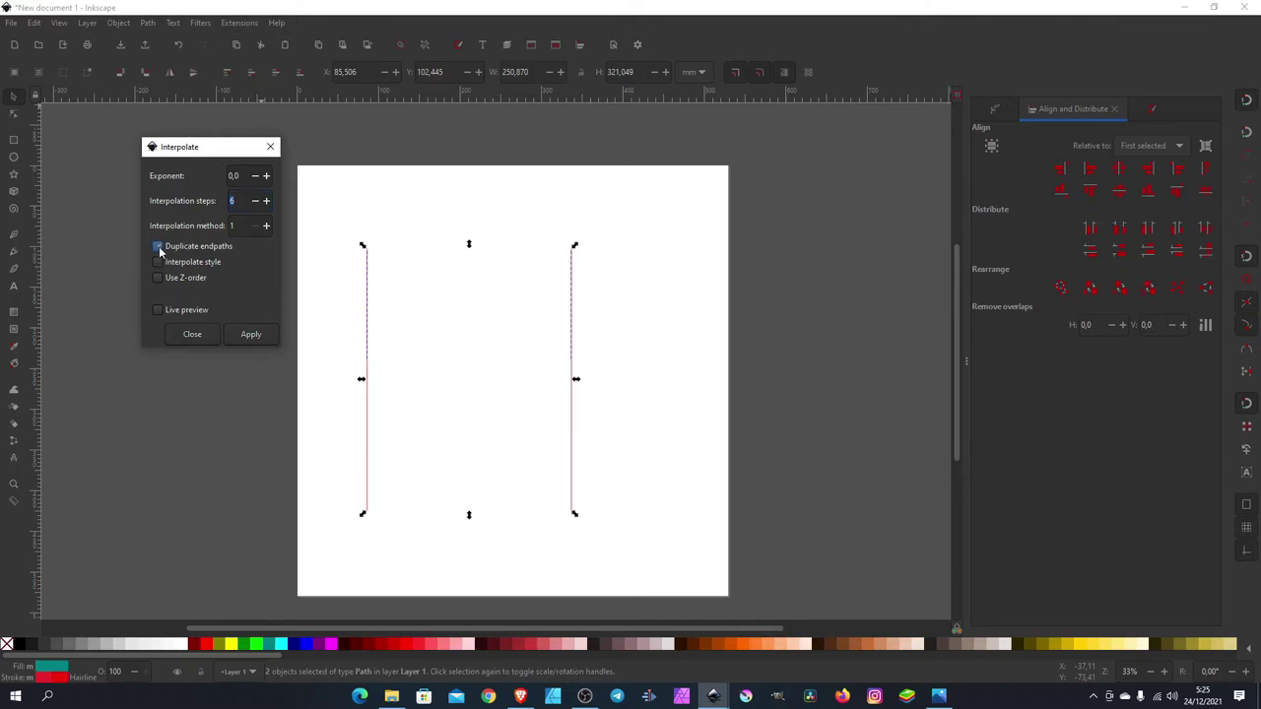
left_click(157, 311)
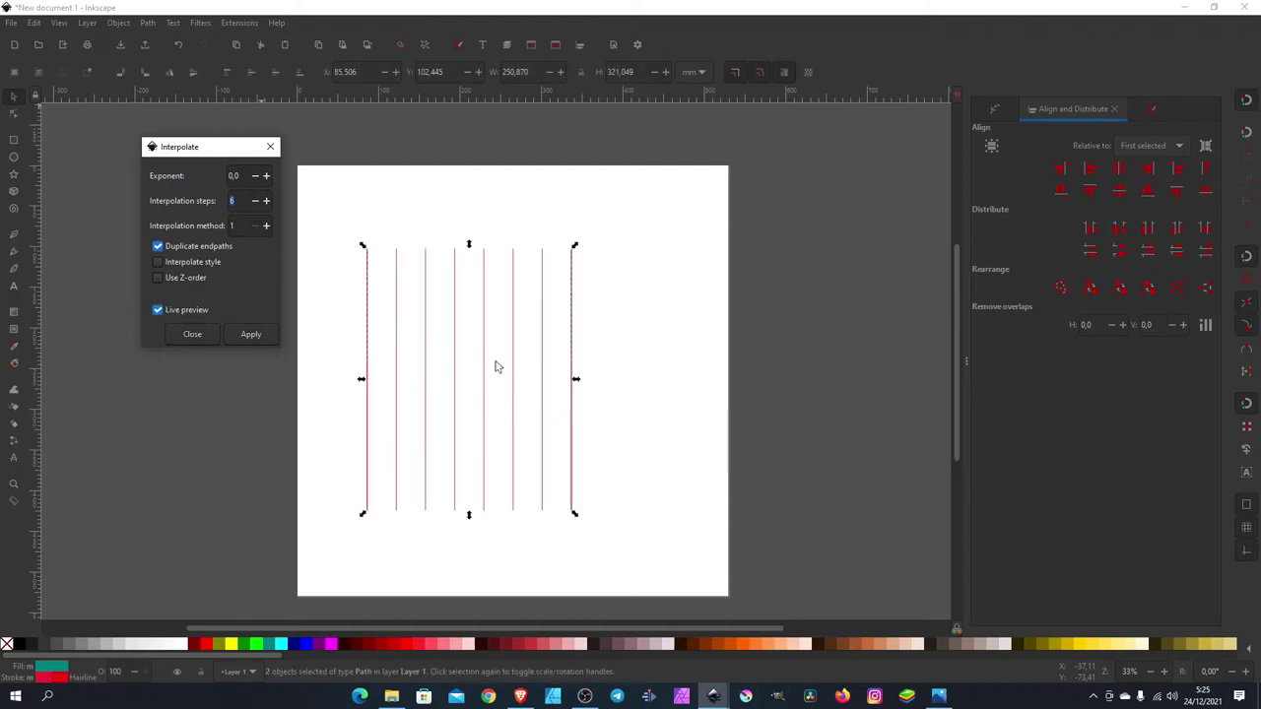
left_click(250, 334)
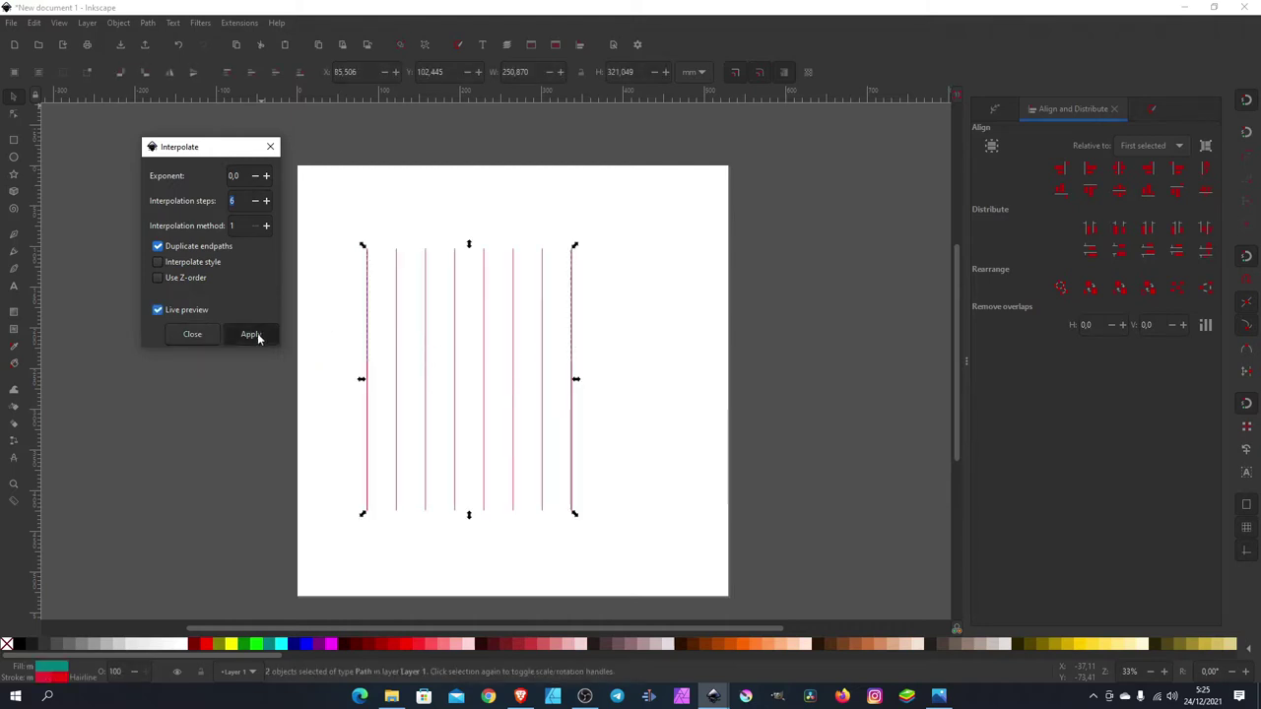
left_click(193, 335)
mouse_move(219, 204)
left_mouse_down()
mouse_move(598, 467)
mouse_move(622, 547)
left_mouse_up()
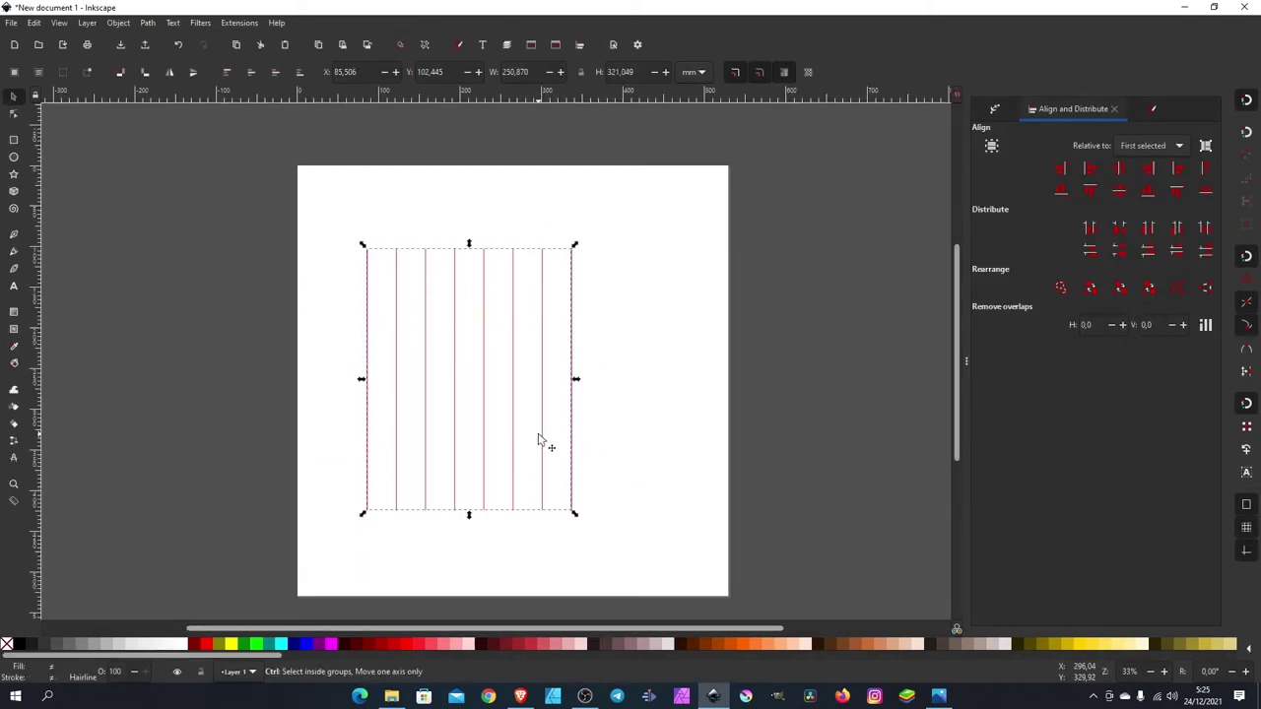
Group the eight lines, stretch the group to 415.664 mm tall, and duplicate it in place.
key("ctrl+g")
mouse_move(422, 388)
left_mouse_down()
mouse_move(525, 421)
mouse_move(453, 397)
left_mouse_up()
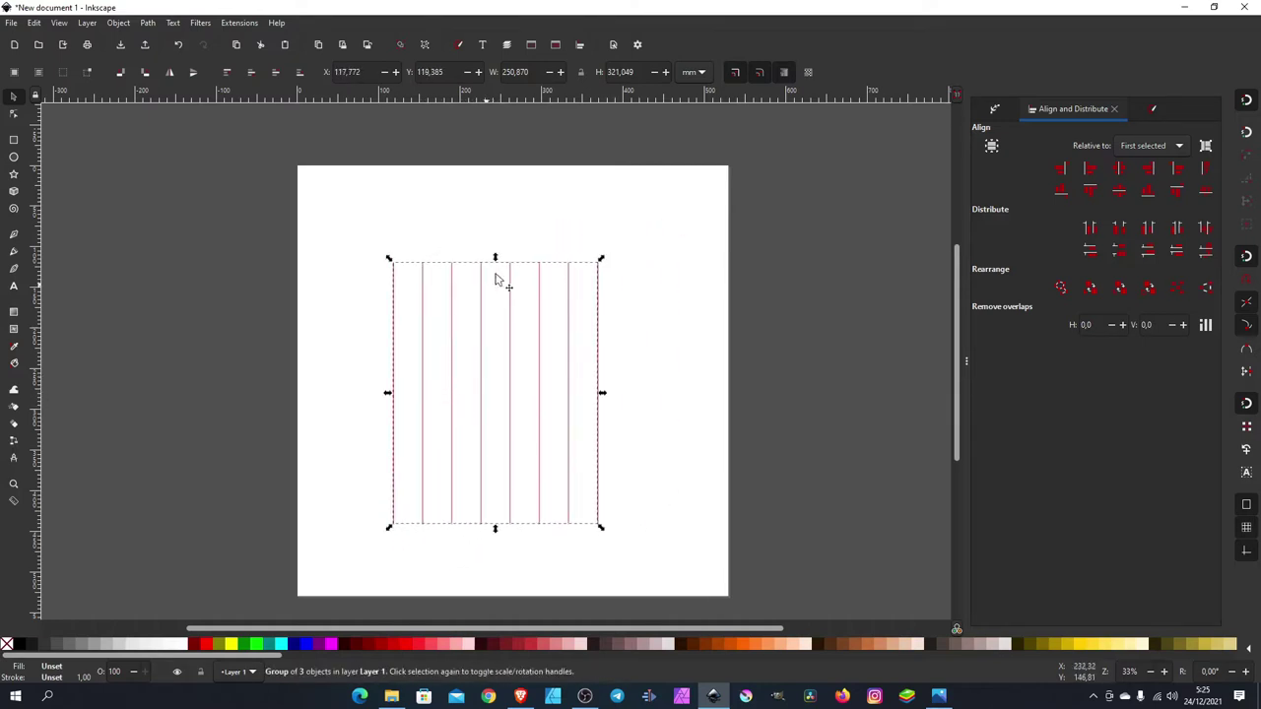
left_click_drag(496, 259, 494, 197)
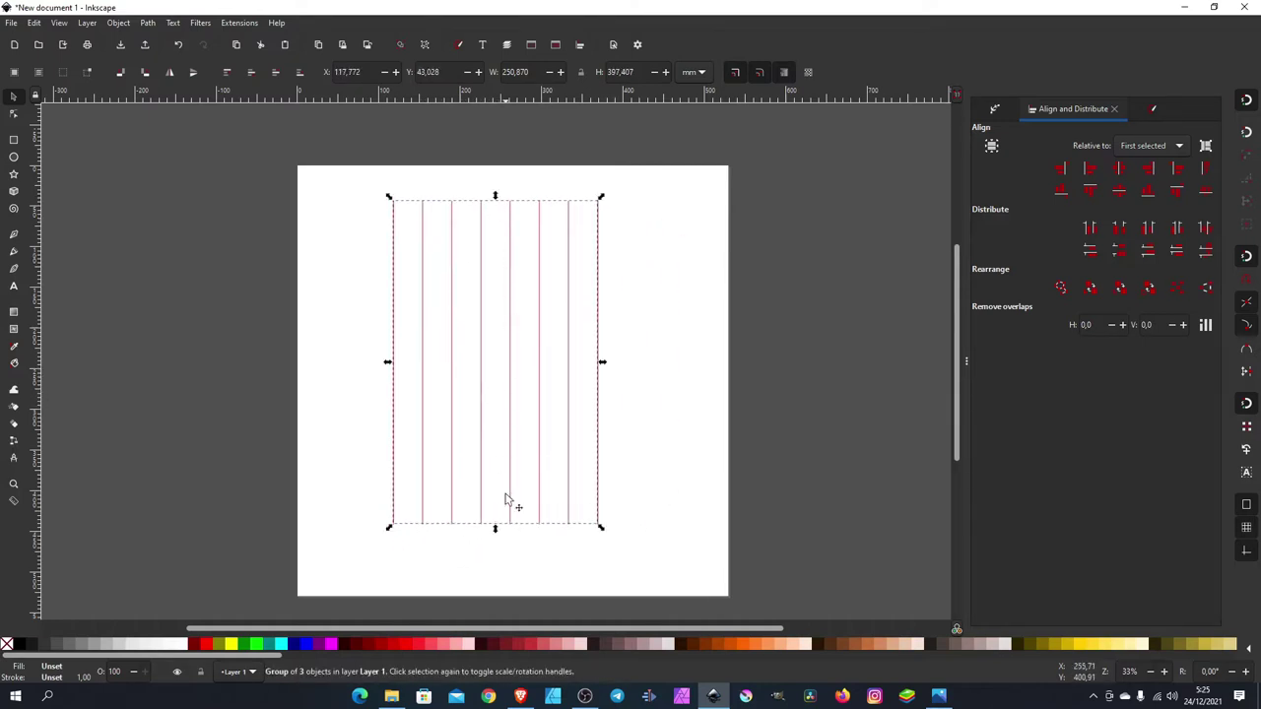
left_click_drag(495, 529, 495, 543)
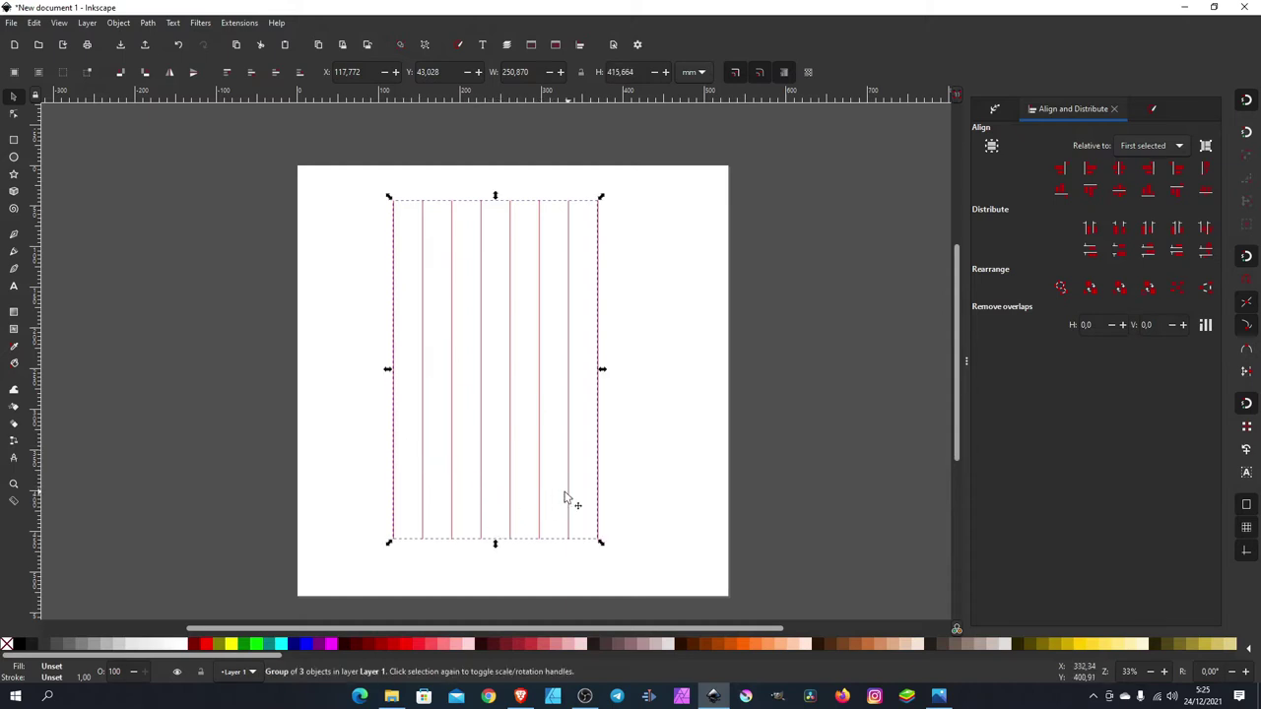
right_click(514, 470)
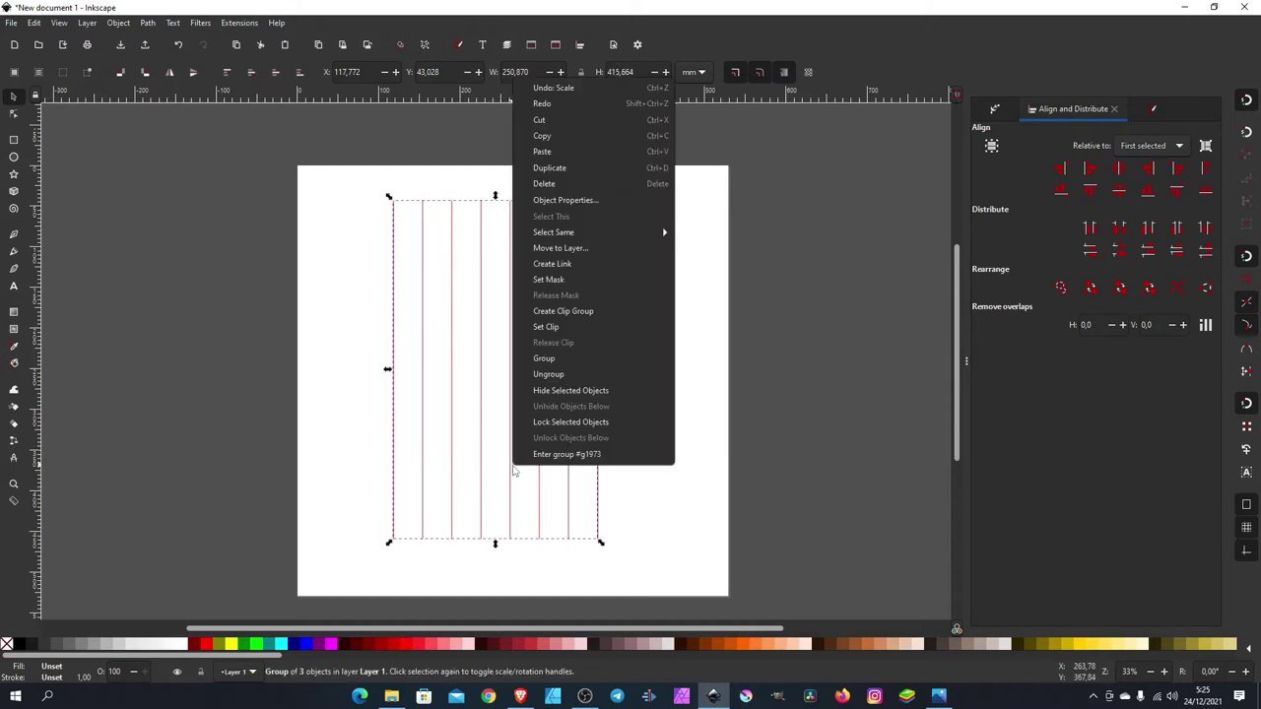
left_click(582, 168)
key("ctrl+shift+f")
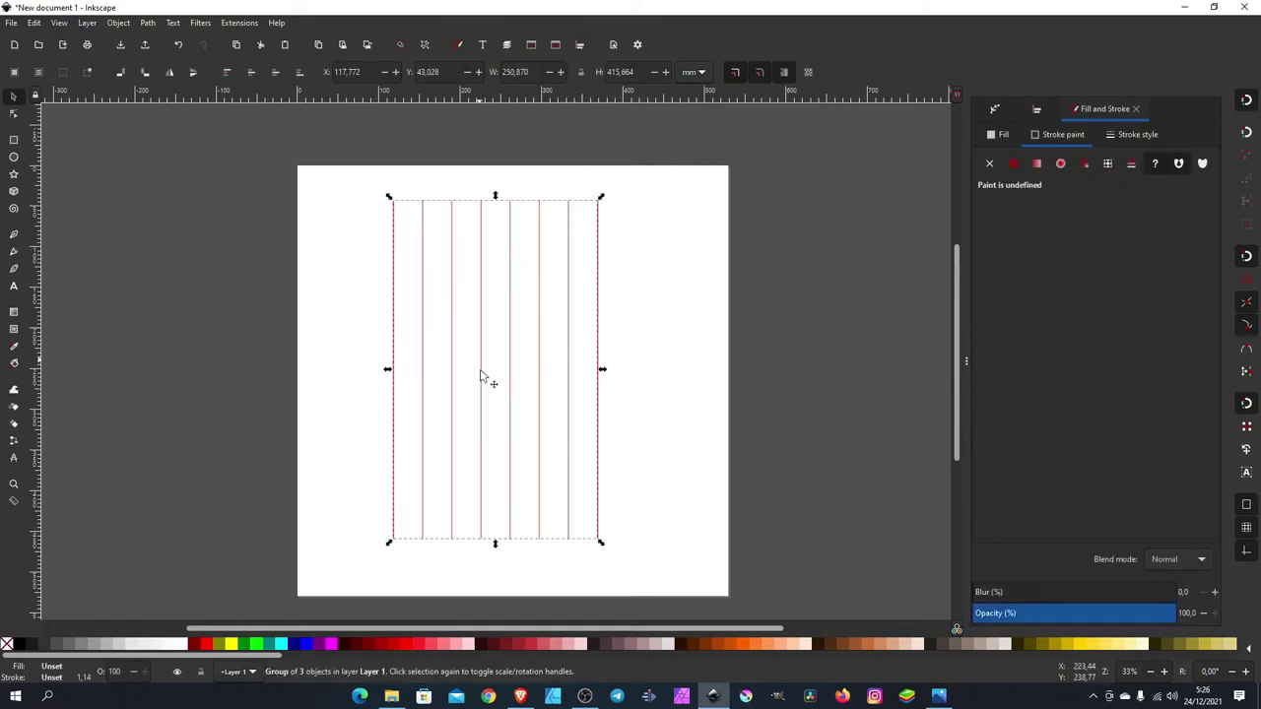
Rotate the copied line group with two 30° rotations in the Transform dialog.
left_click(119, 24)
left_click(144, 419)
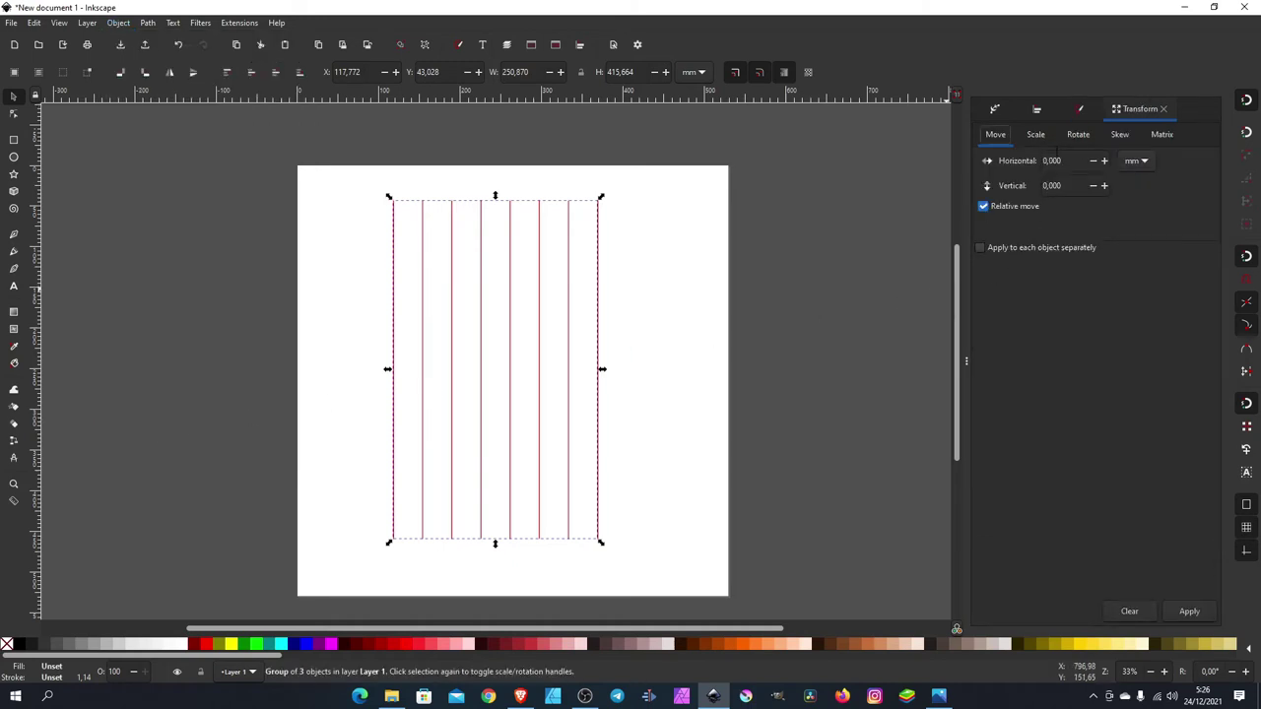
left_click(1078, 134)
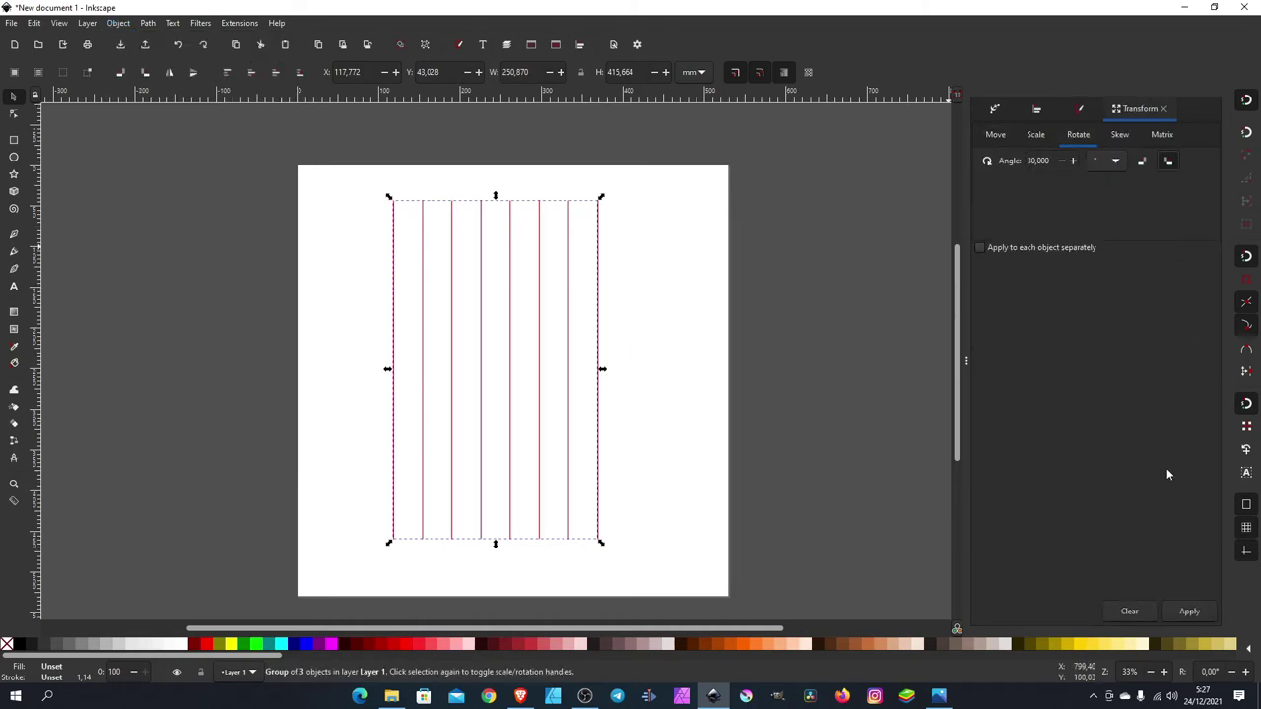
left_click(1188, 611)
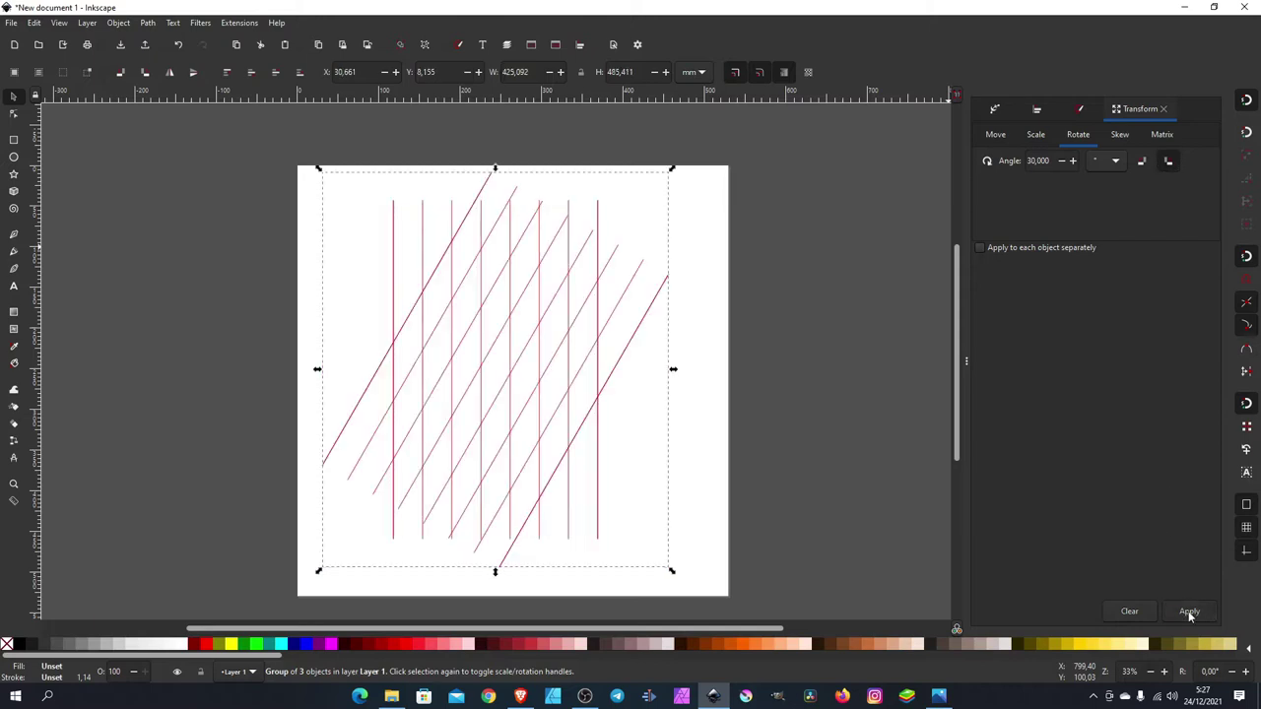
left_click(1189, 611)
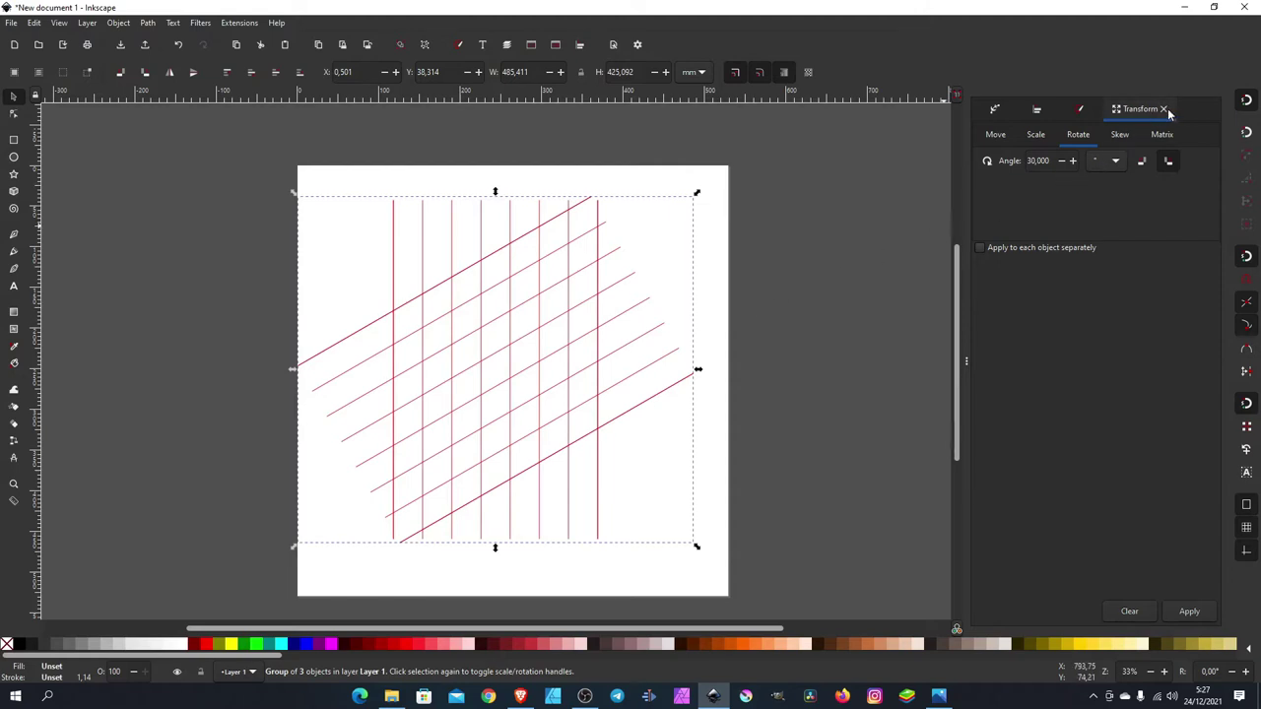
Duplicate the rotated group and flip the copy horizontally into crossing diagonals.
right_click(571, 306)
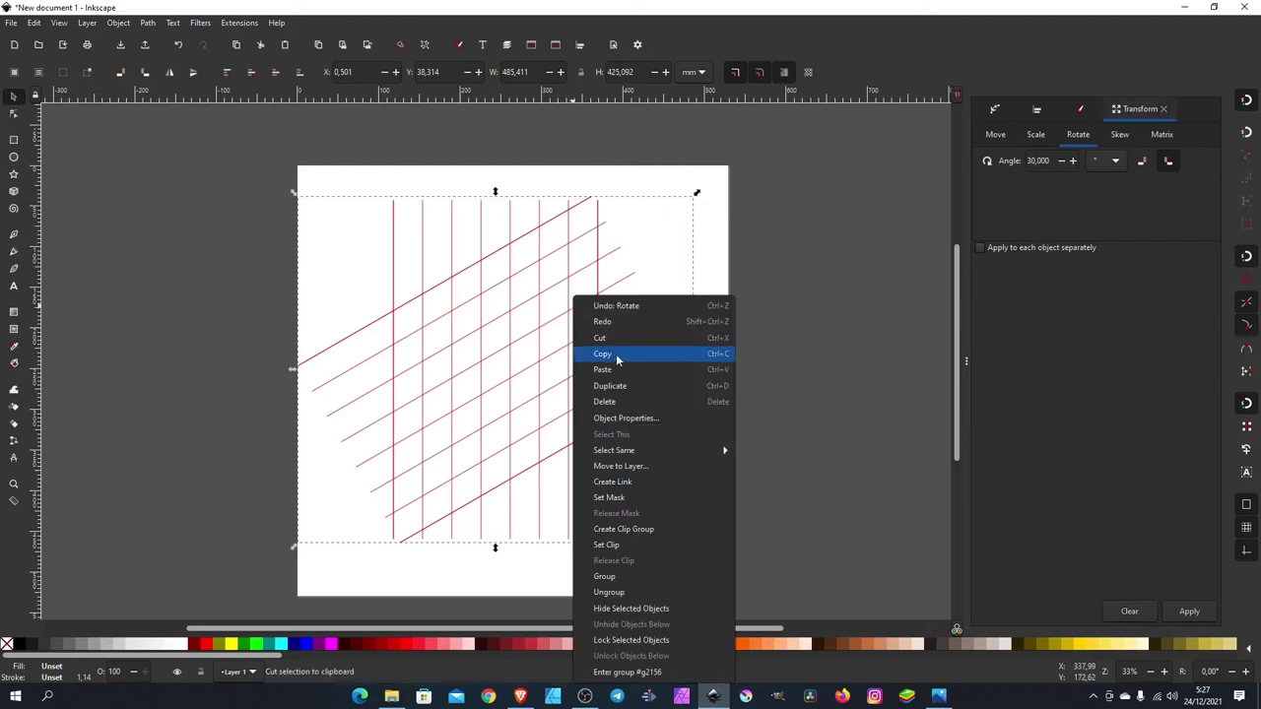
left_click(645, 389)
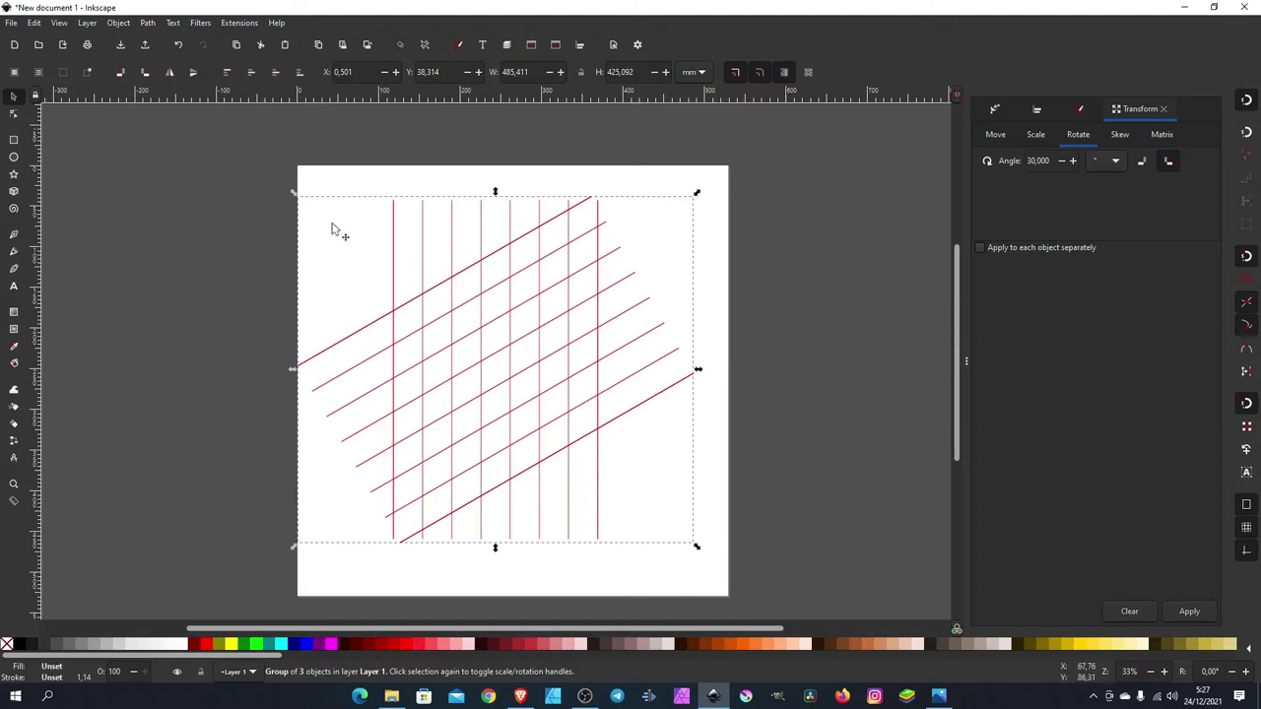
left_click(170, 74)
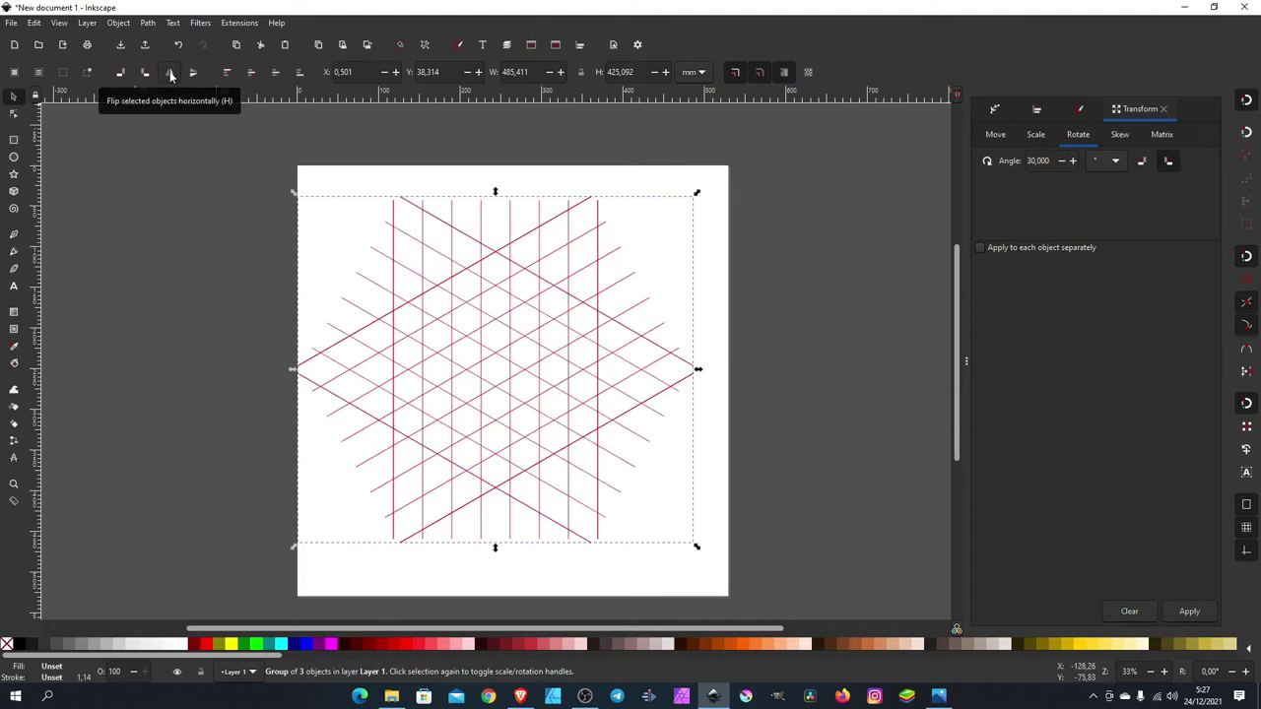
Clear the selection and enable snapping to path intersections.
left_click(778, 243)
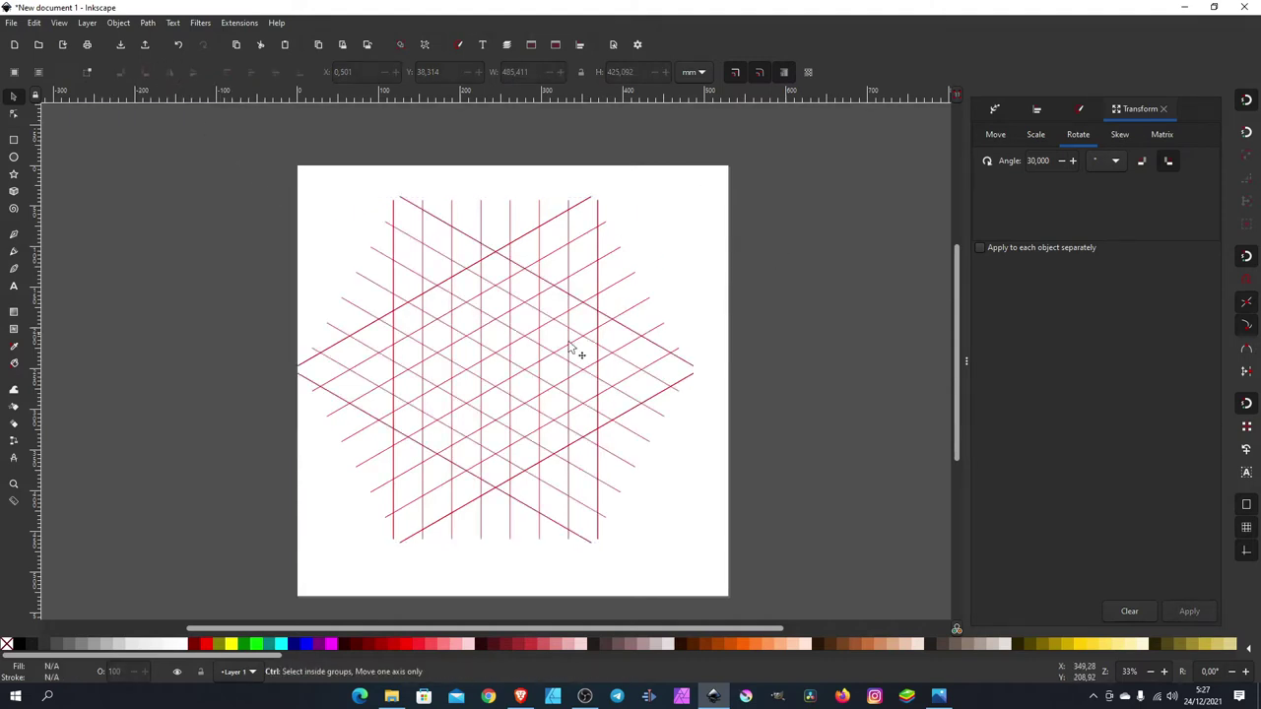
scroll(540, 397, "down", 2, "ctrl")
scroll(577, 414, "up", 2, "ctrl")
scroll(506, 417, "up", 1, "ctrl")
scroll(507, 407, "up", 1, "ctrl")
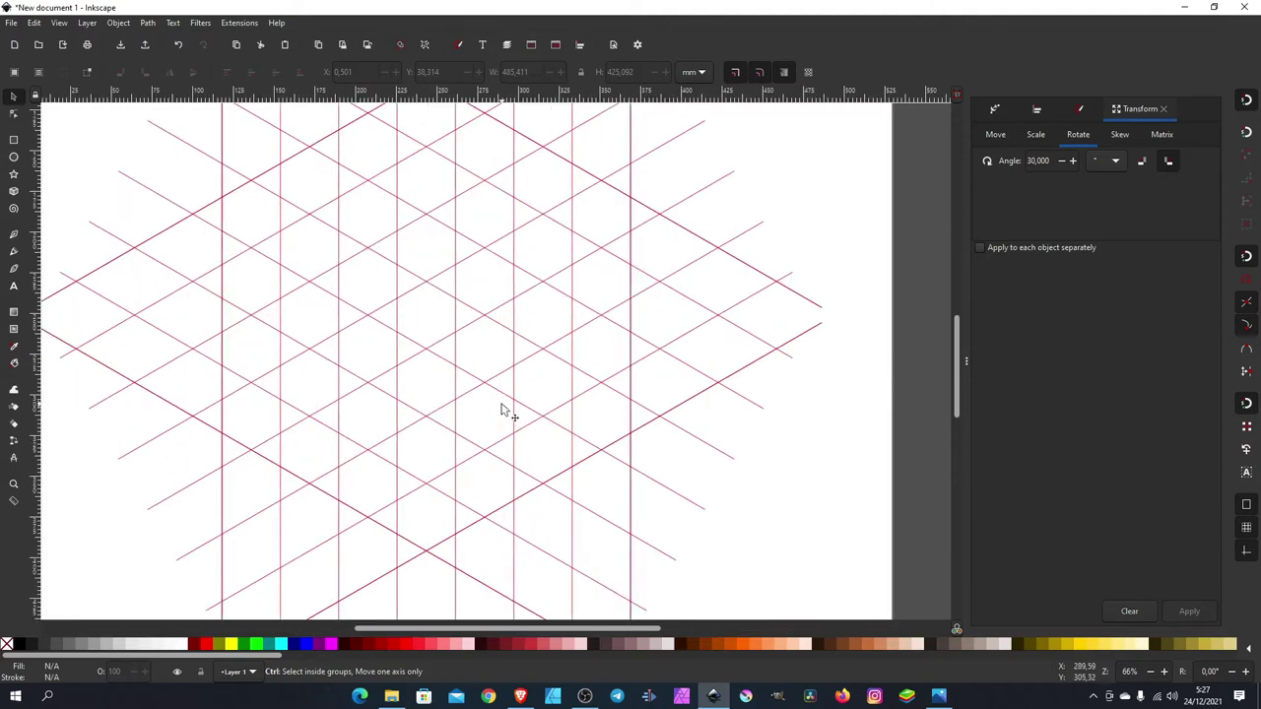
scroll(495, 379, "down", 2, "ctrl")
scroll(485, 379, "up", 1, "ctrl")
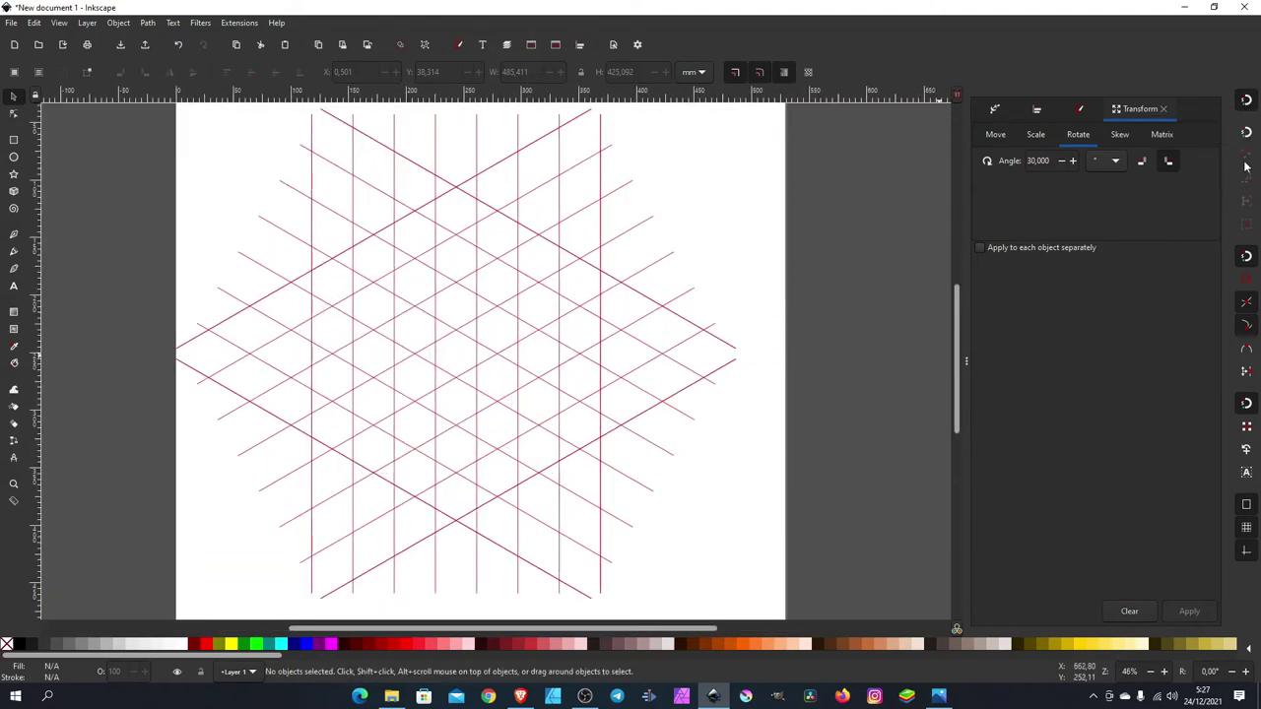
left_click(1247, 303)
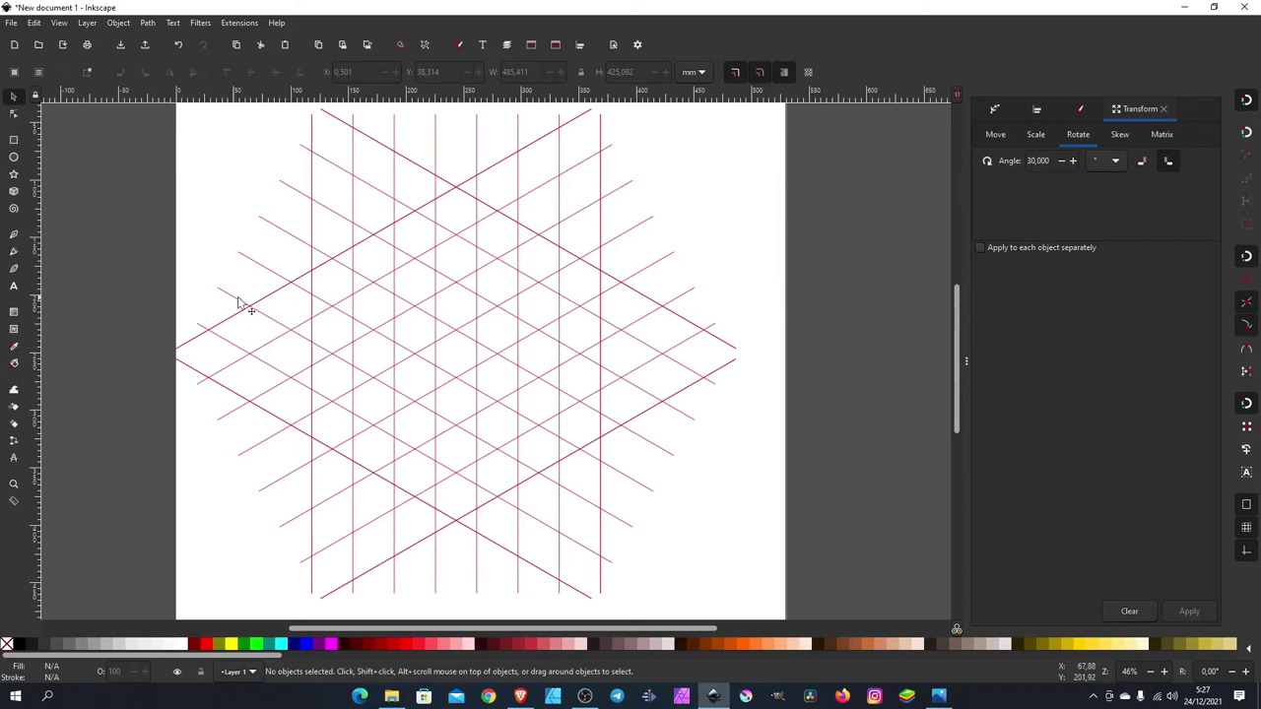
Start the P outline on grid intersections: left stem, top point, and right-side corners.
left_click(14, 236)
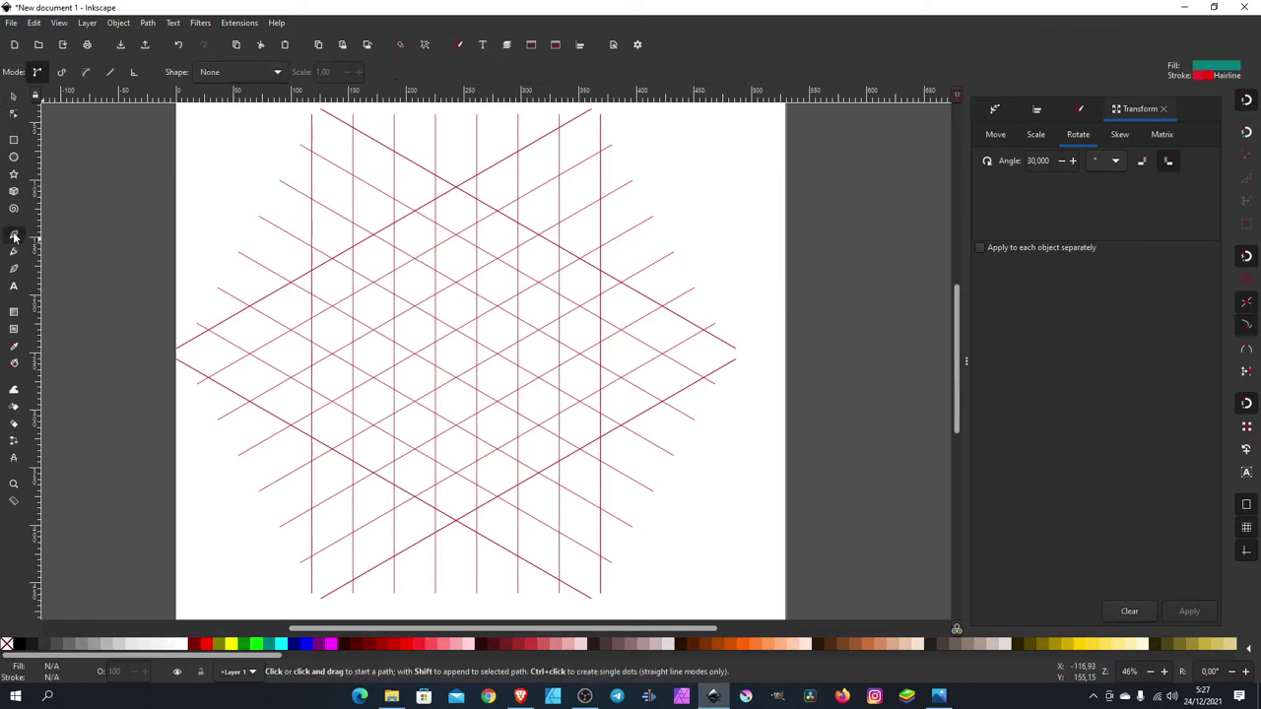
left_click(317, 443)
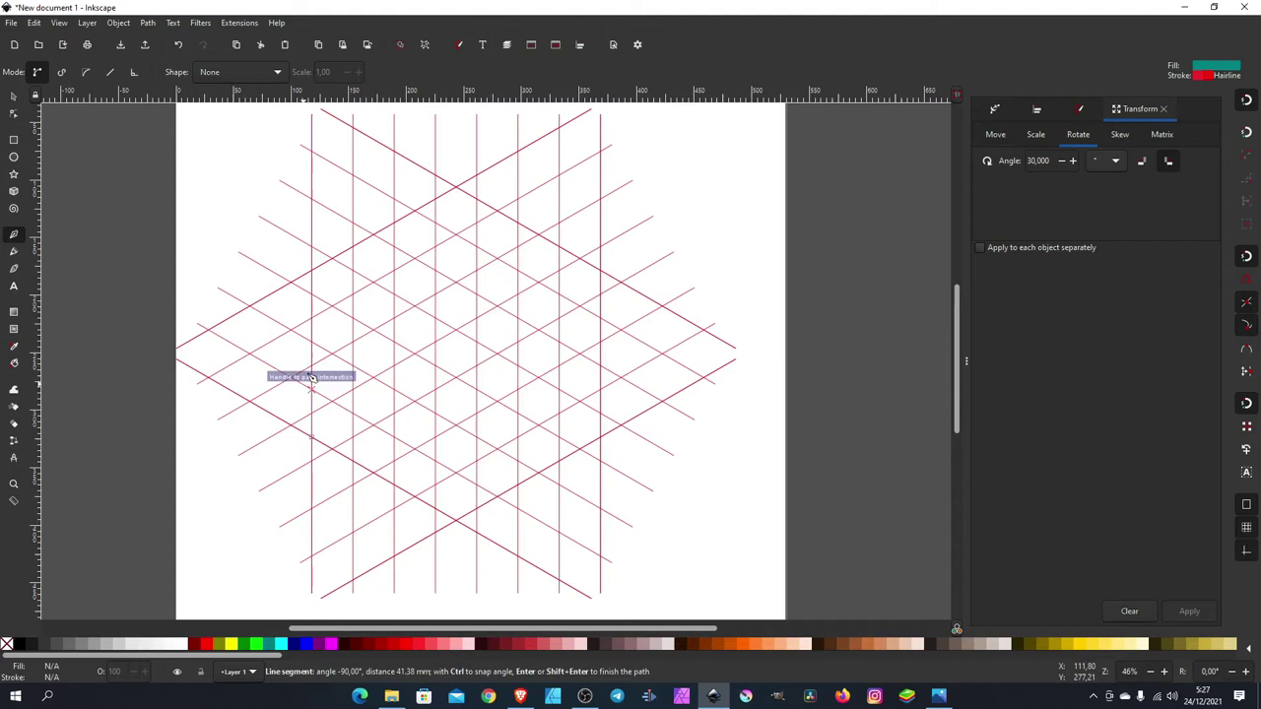
left_click(315, 276)
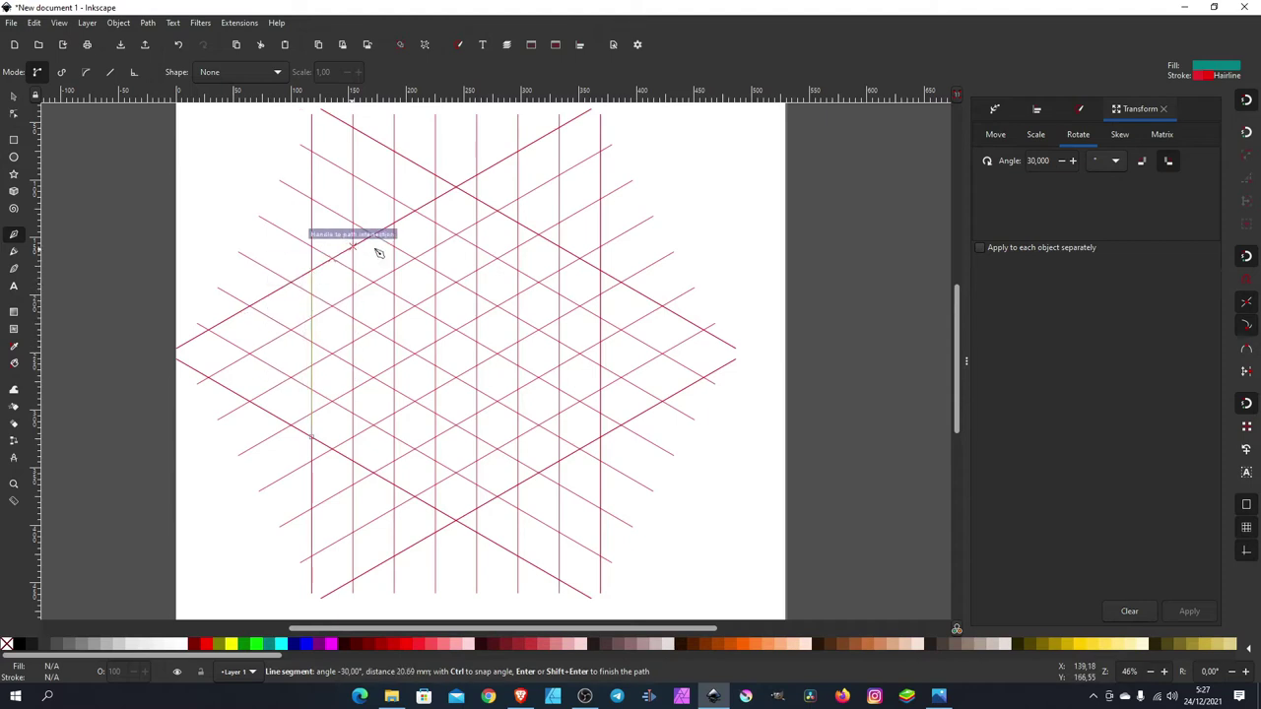
left_click(459, 191)
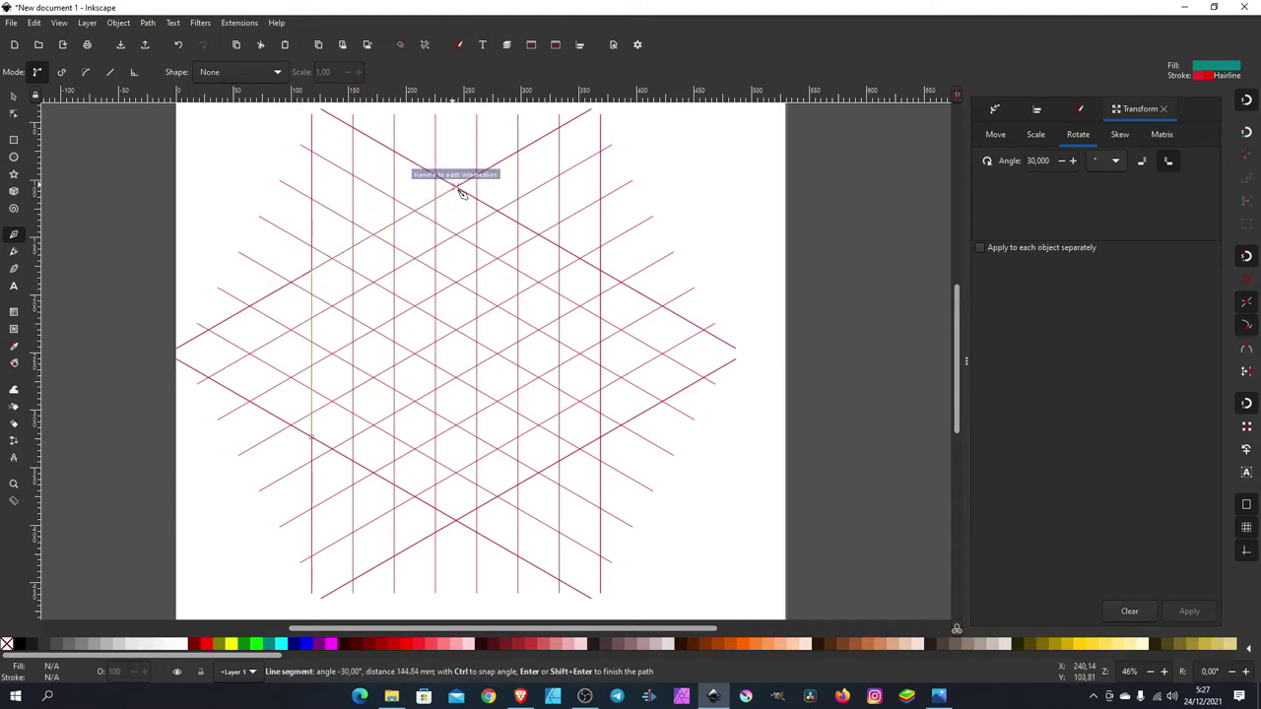
left_click(606, 281)
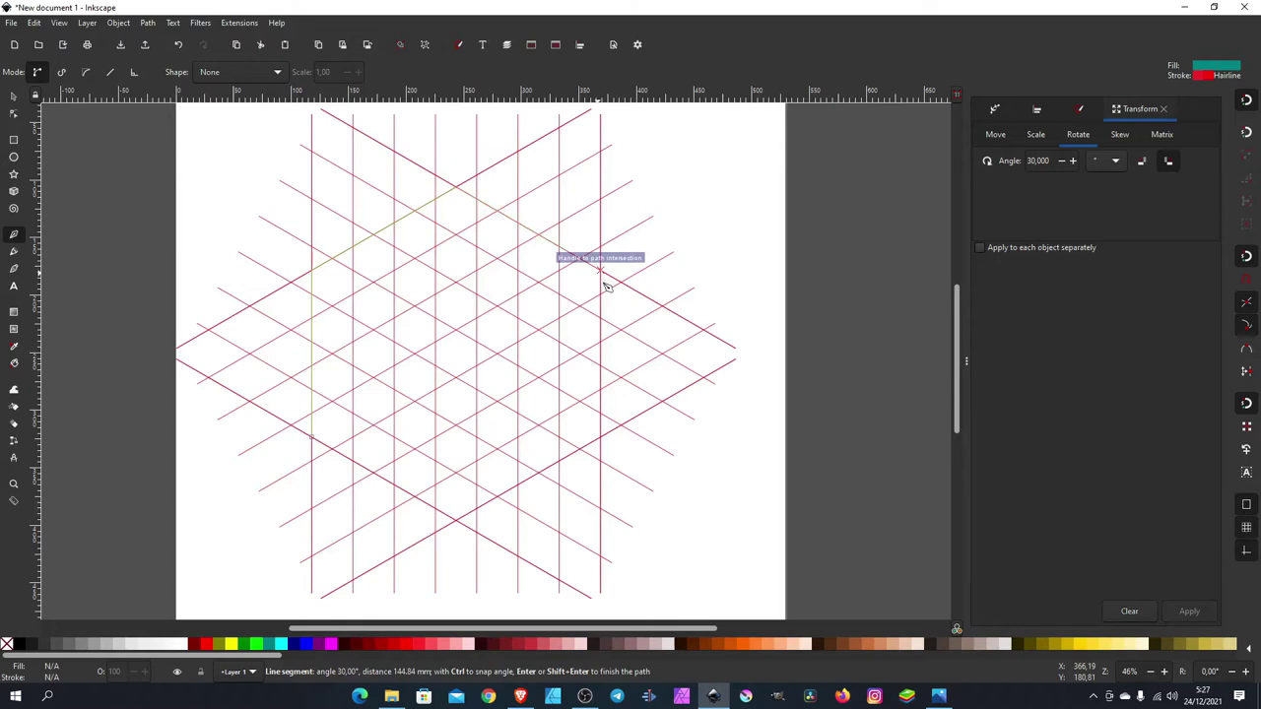
left_click(603, 344)
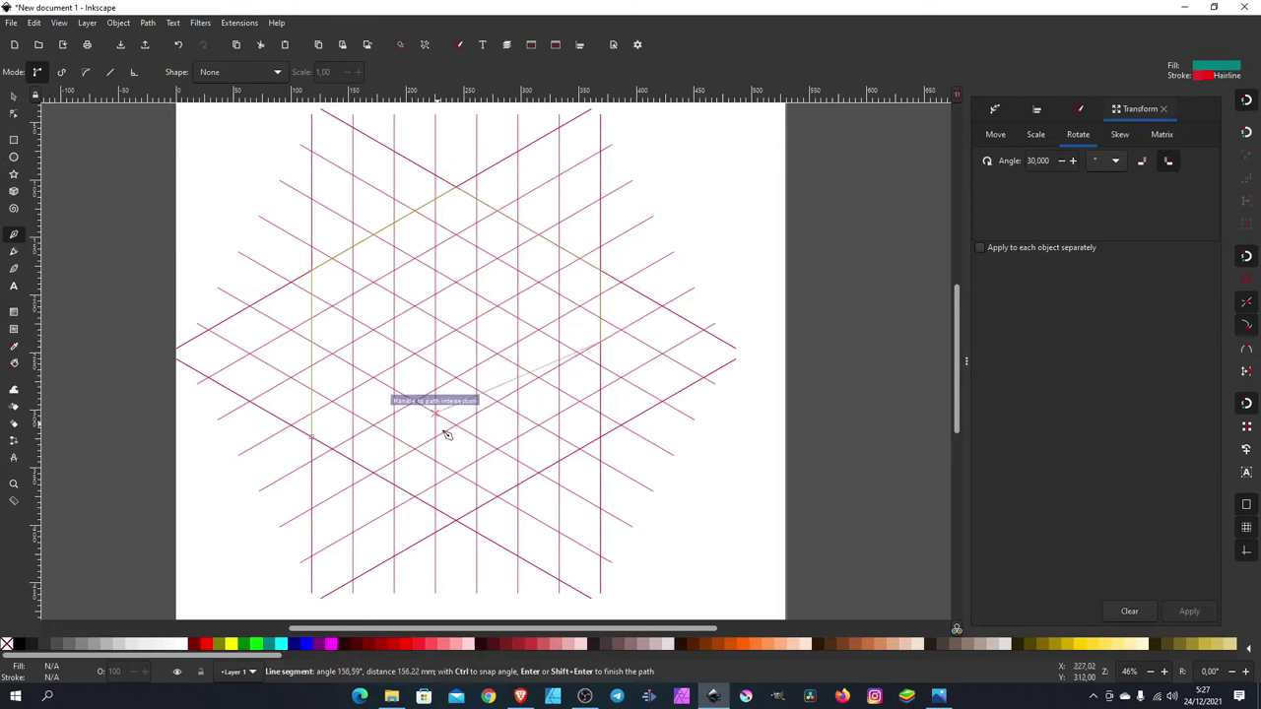
Continue the P outline through its inner corners down to the bottom of the stem.
left_click(440, 510)
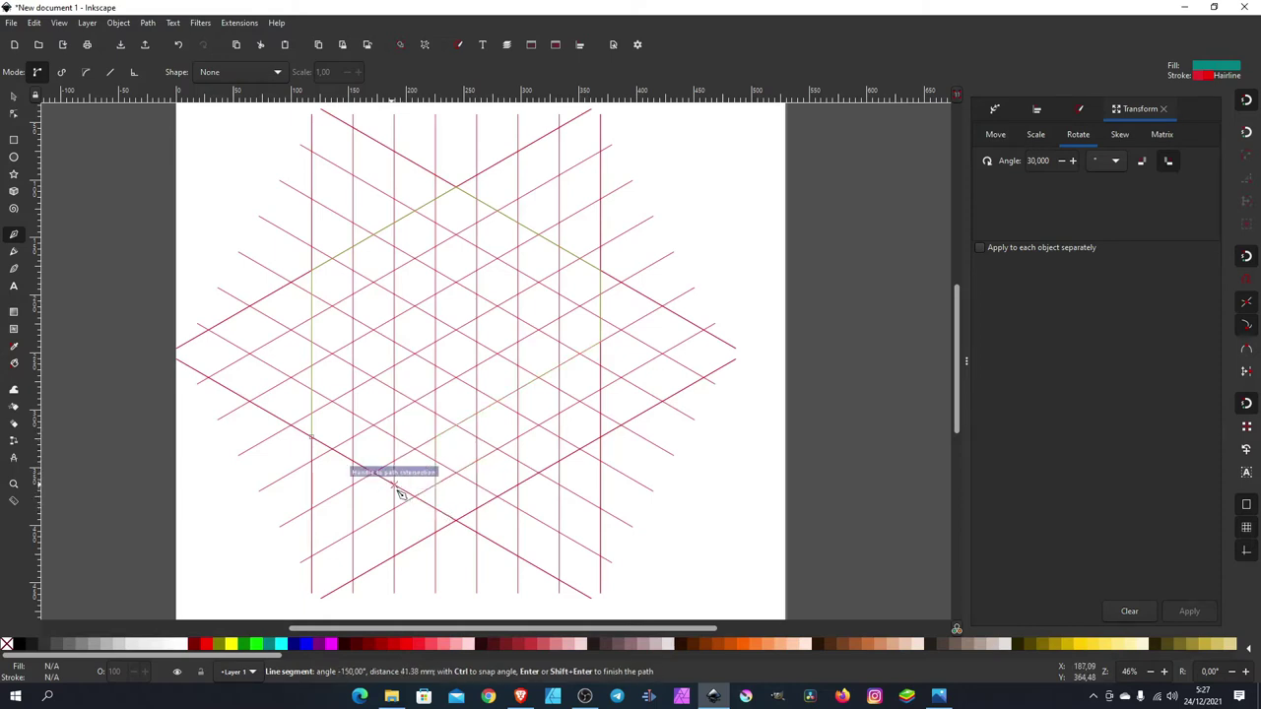
left_click(406, 421)
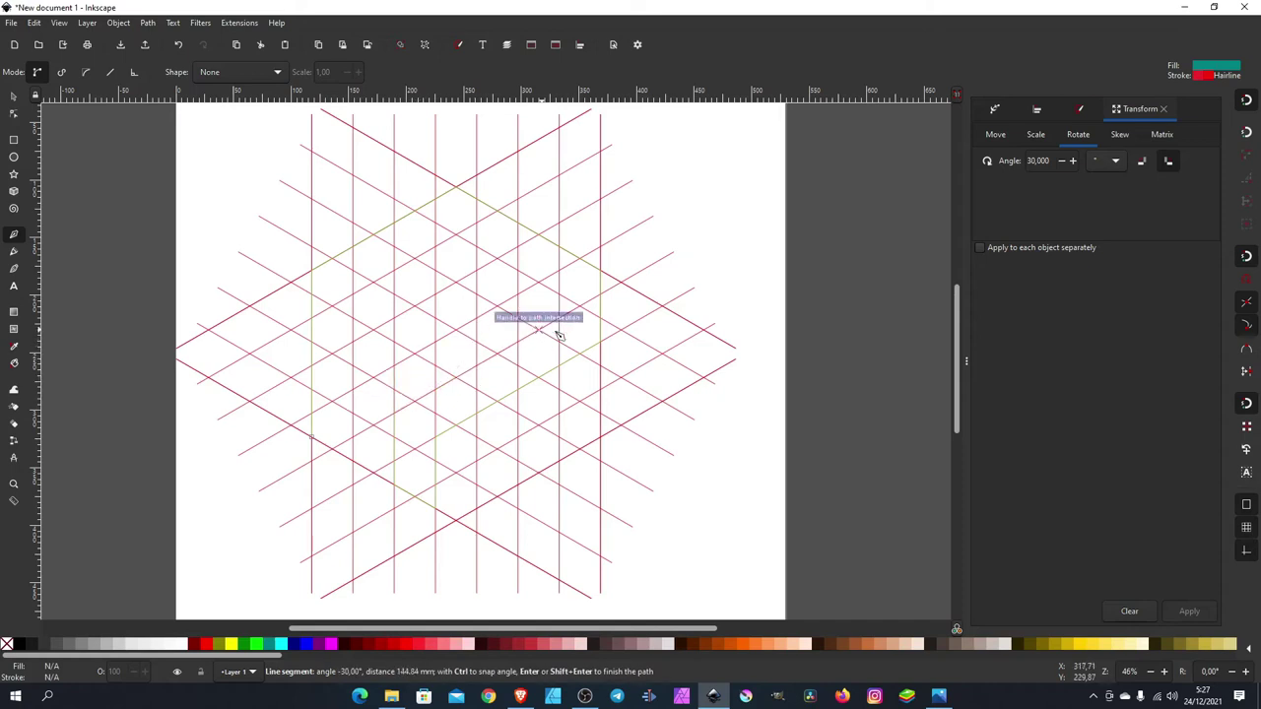
left_click(581, 311)
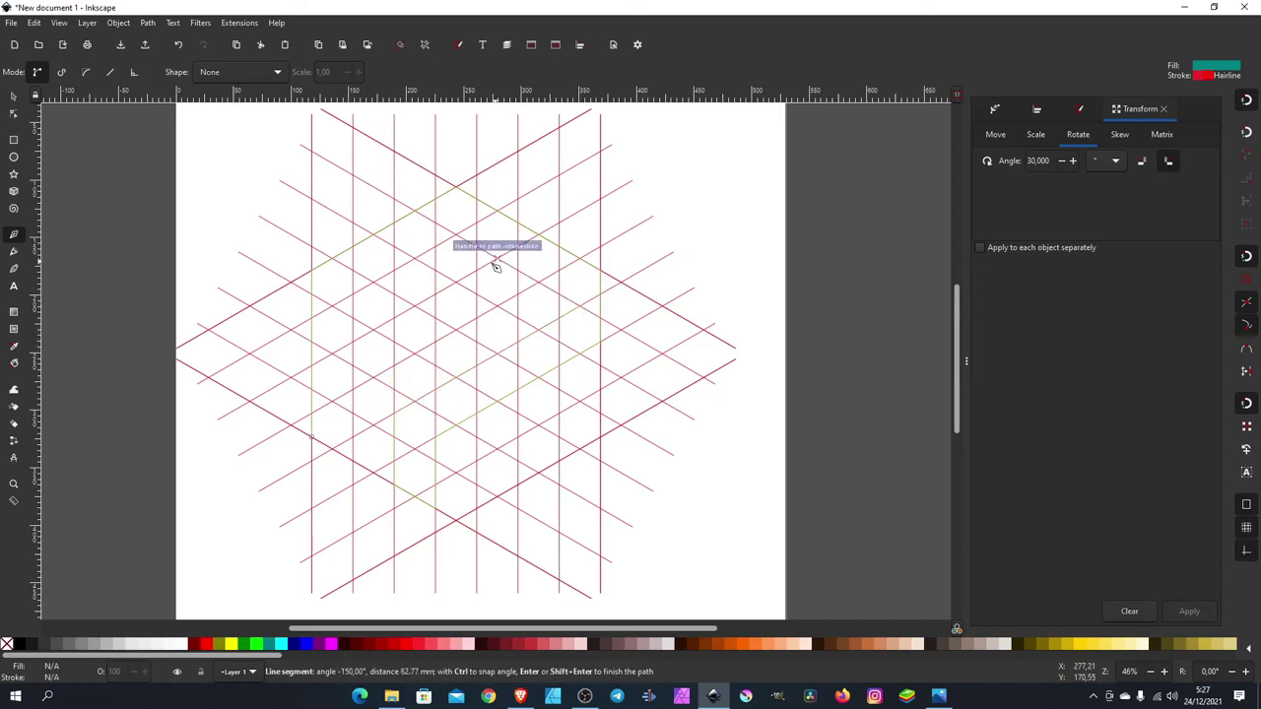
left_click(352, 294)
left_click(357, 462)
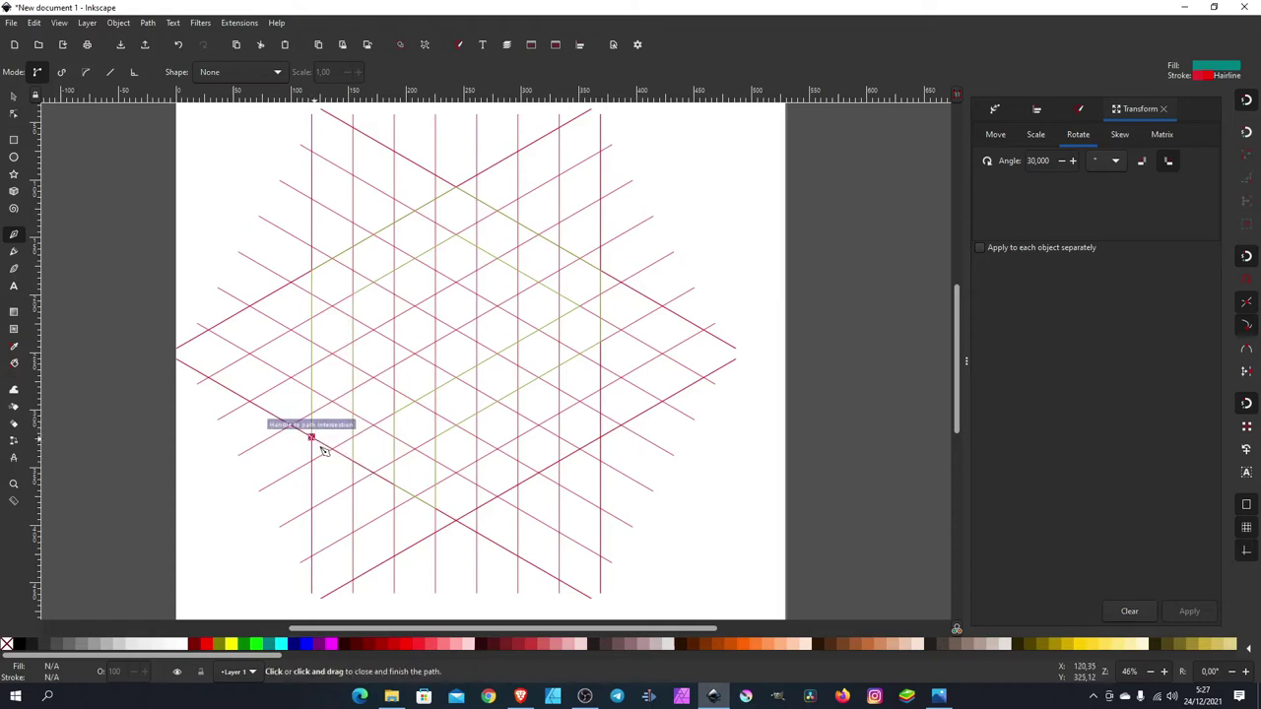
Close the P outline and draw the small closed inner bar inside its hole.
left_click(314, 438)
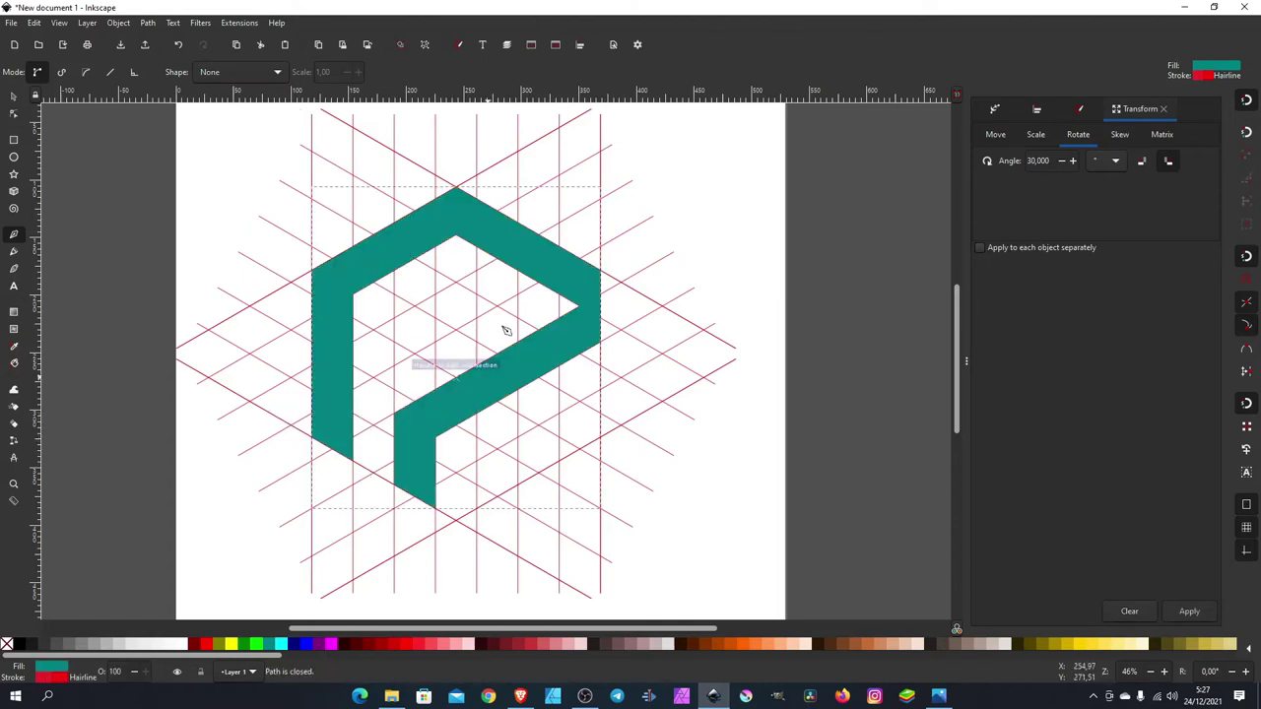
left_click(397, 322)
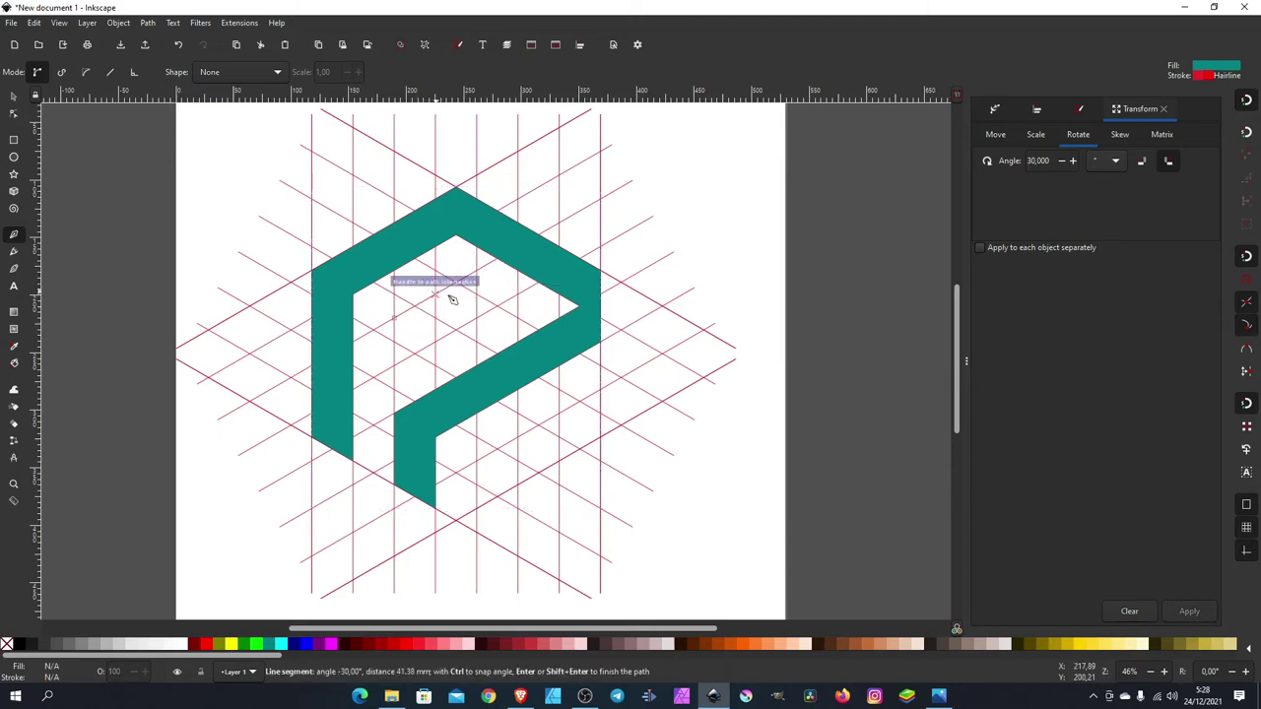
left_click(502, 309)
left_click(395, 367)
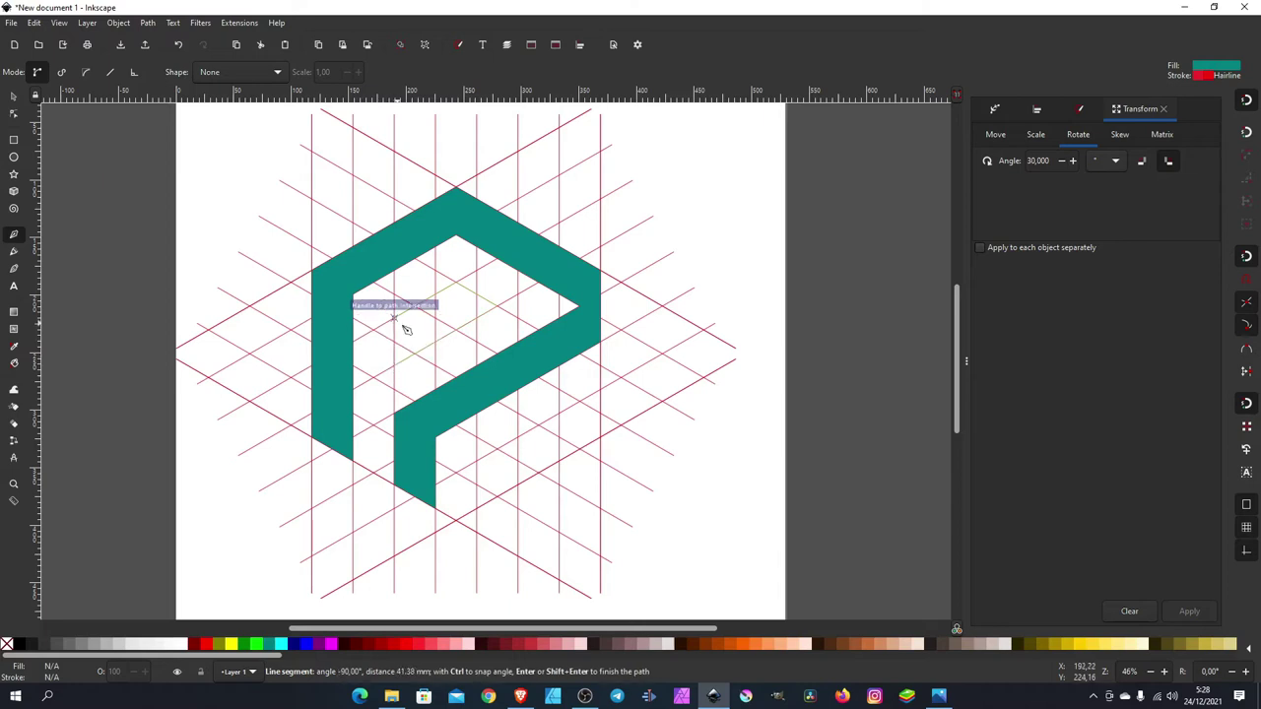
left_click(397, 324)
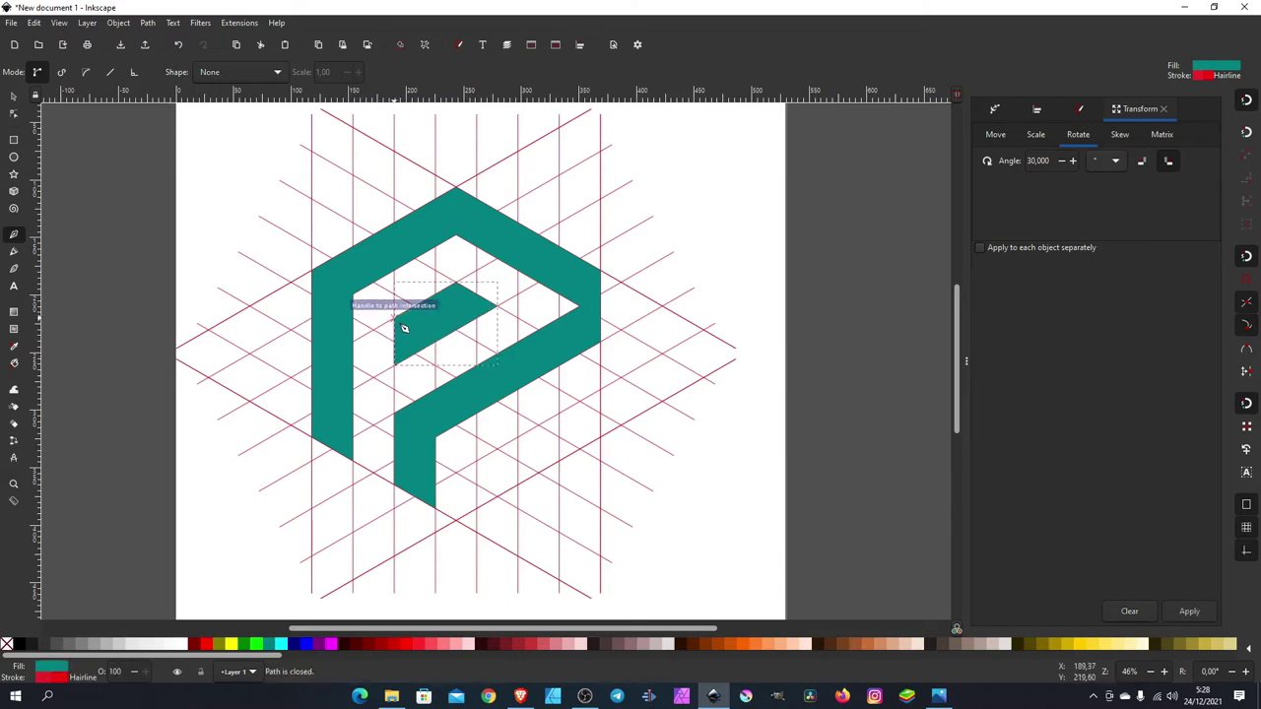
Draw and close the four-cornered lower-right foot piece.
left_click(477, 462)
left_click(488, 512)
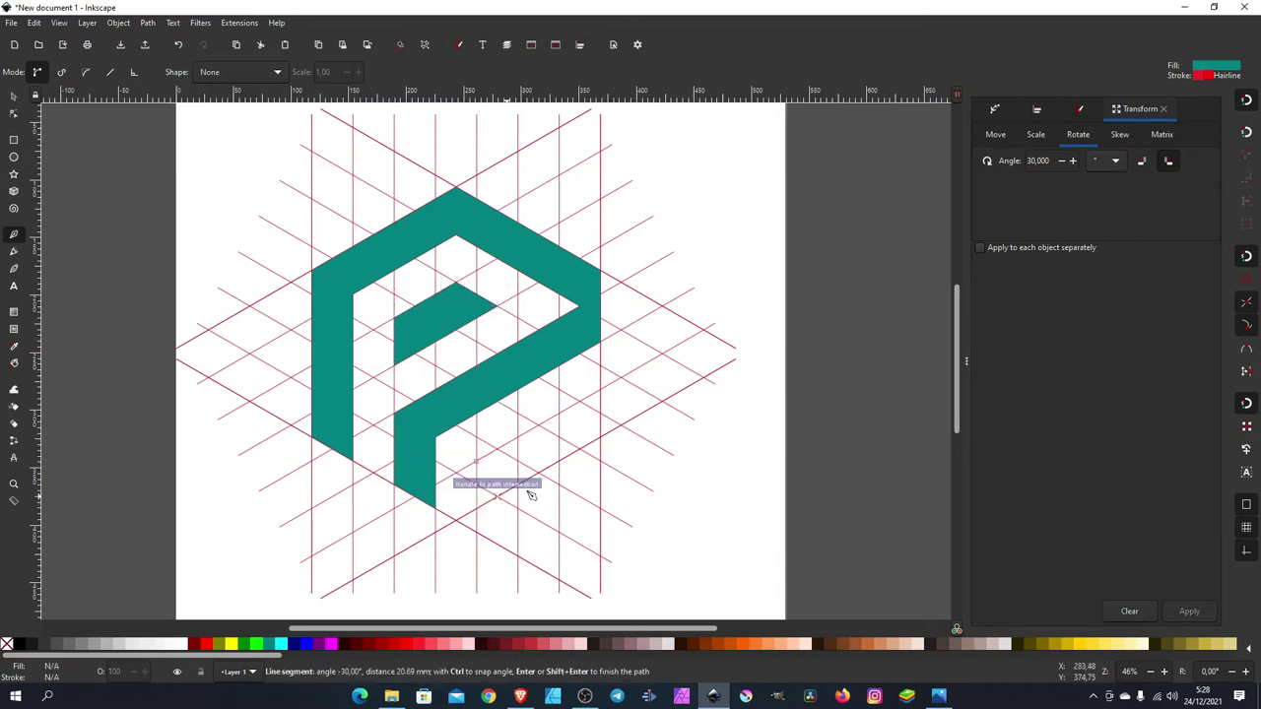
left_click(603, 442)
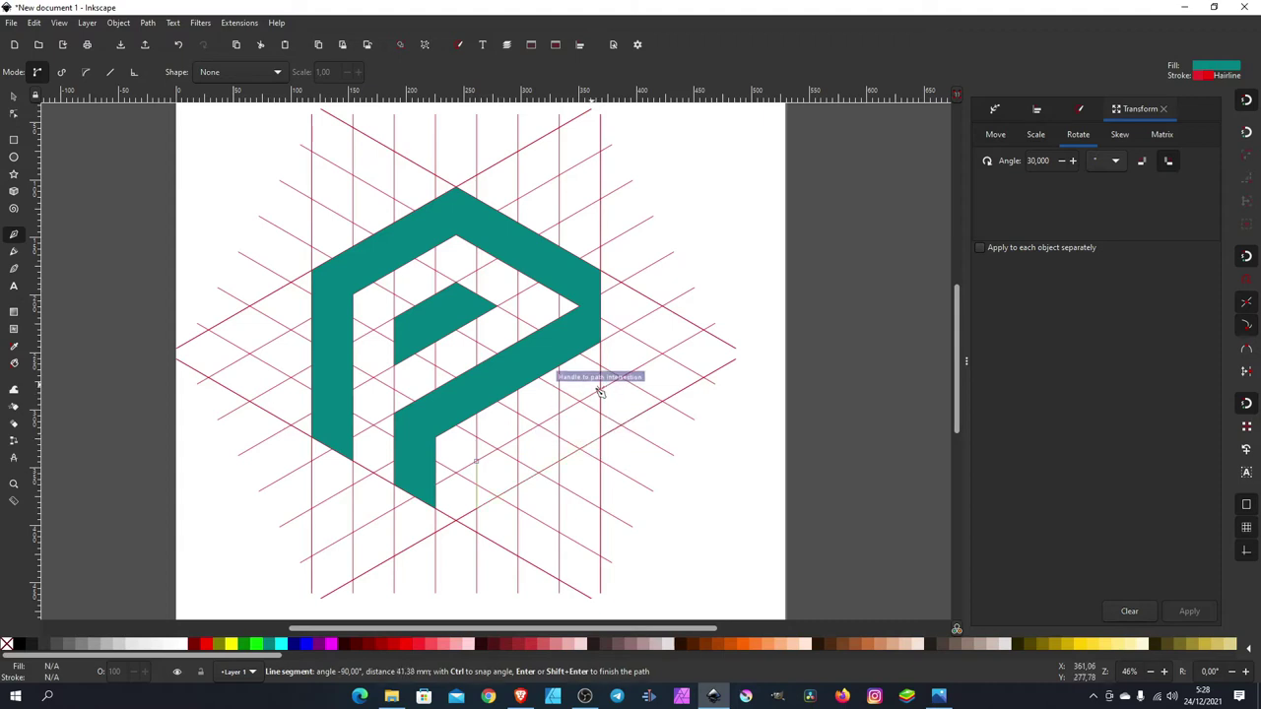
left_click(603, 397)
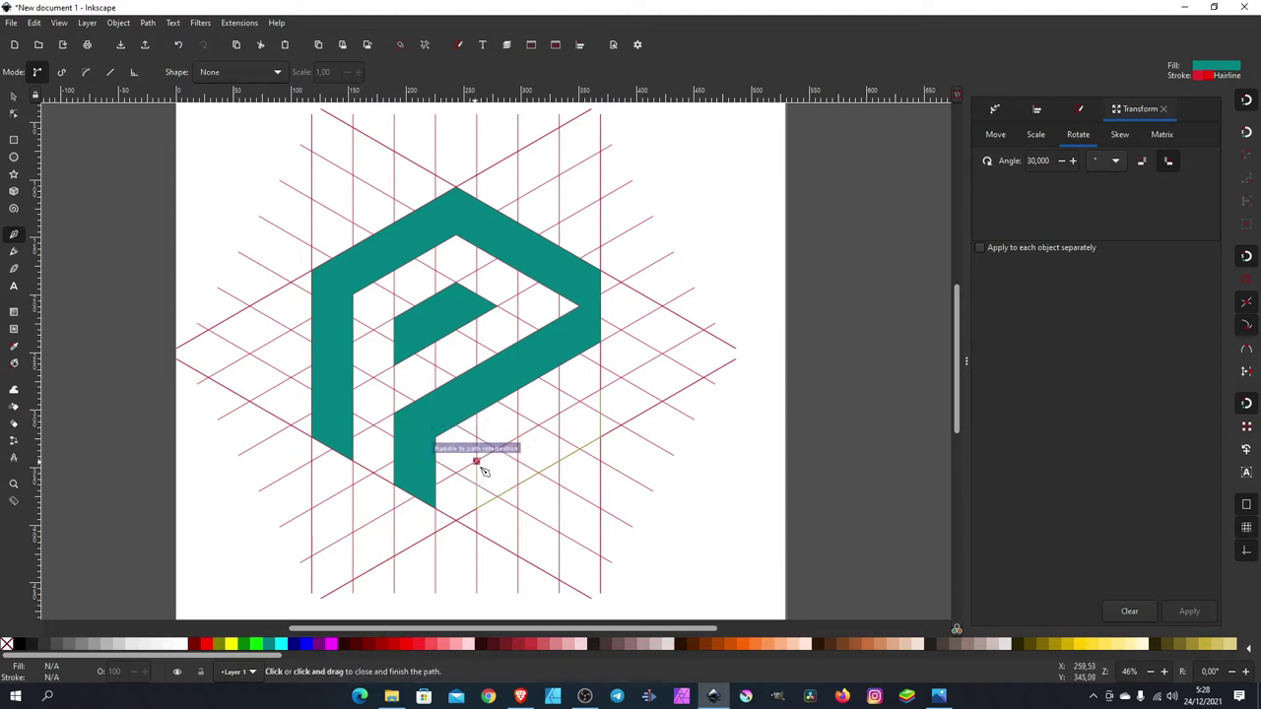
left_click(477, 462)
Switch to the Selector, then undo an accidental move of the white background square.
scroll(446, 354, "down", 5)
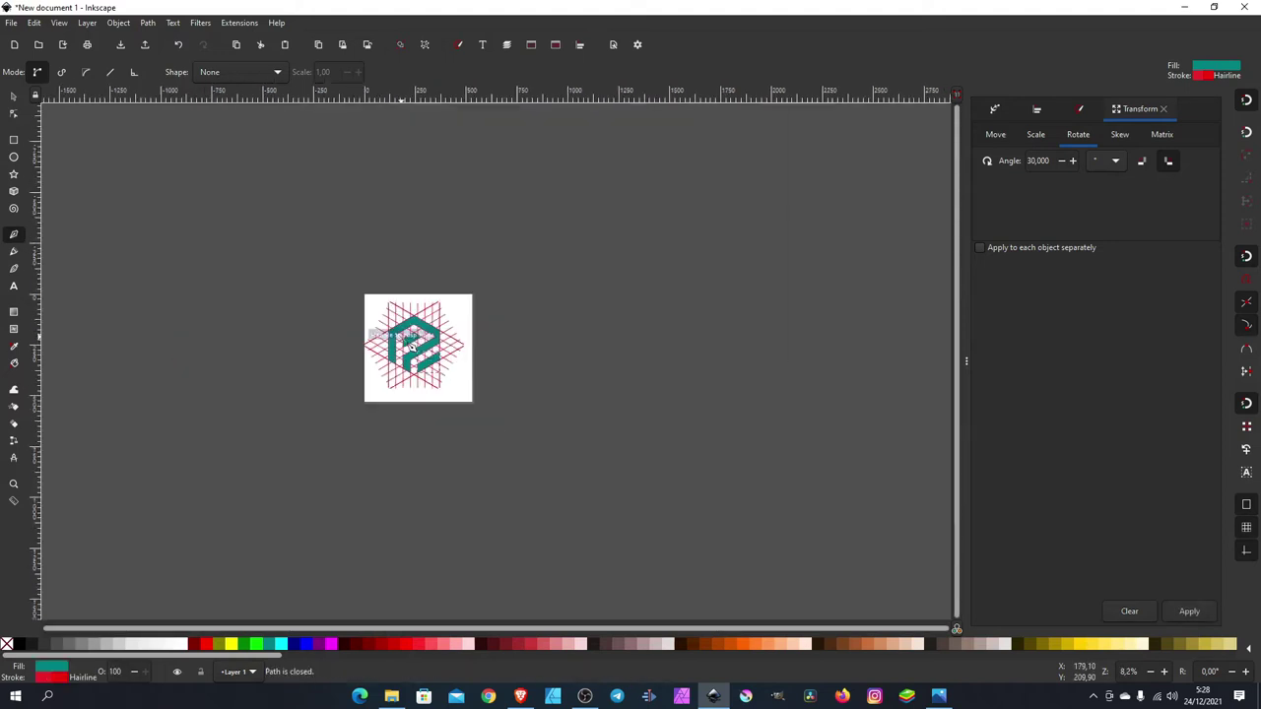
scroll(446, 355, "up", 2)
scroll(446, 355, "up", 1)
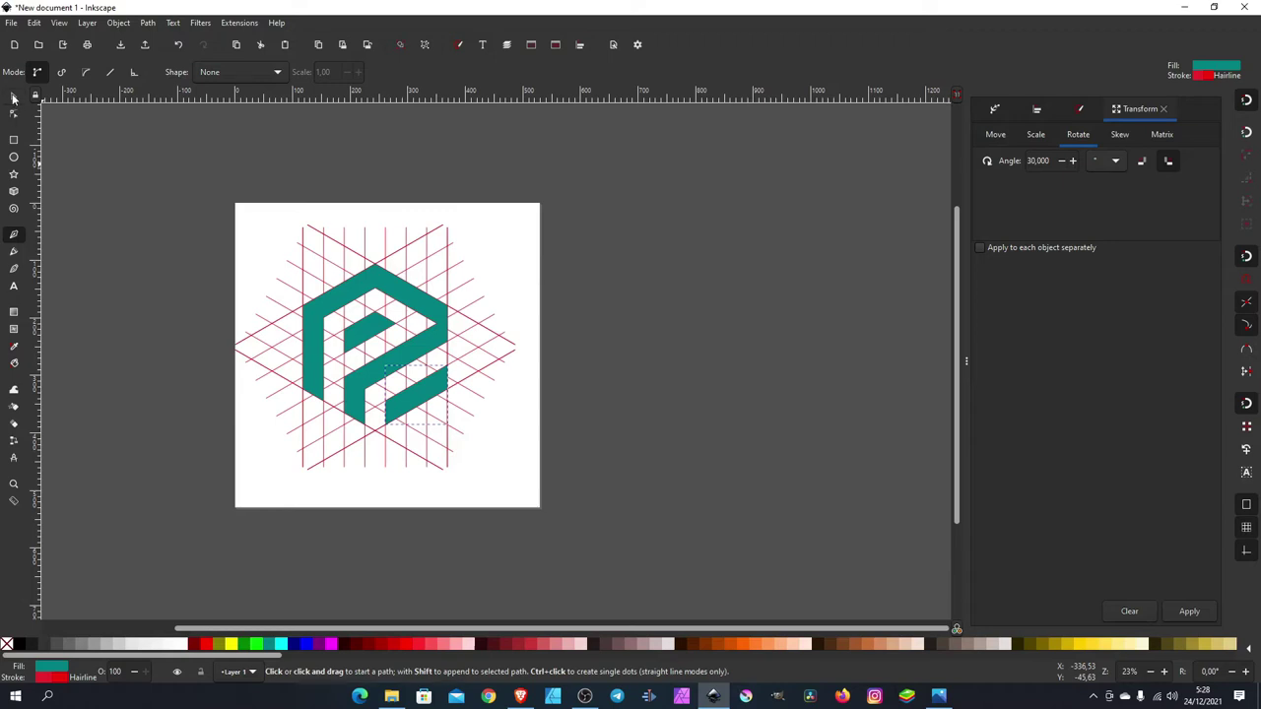
left_click(13, 98)
left_click(571, 210)
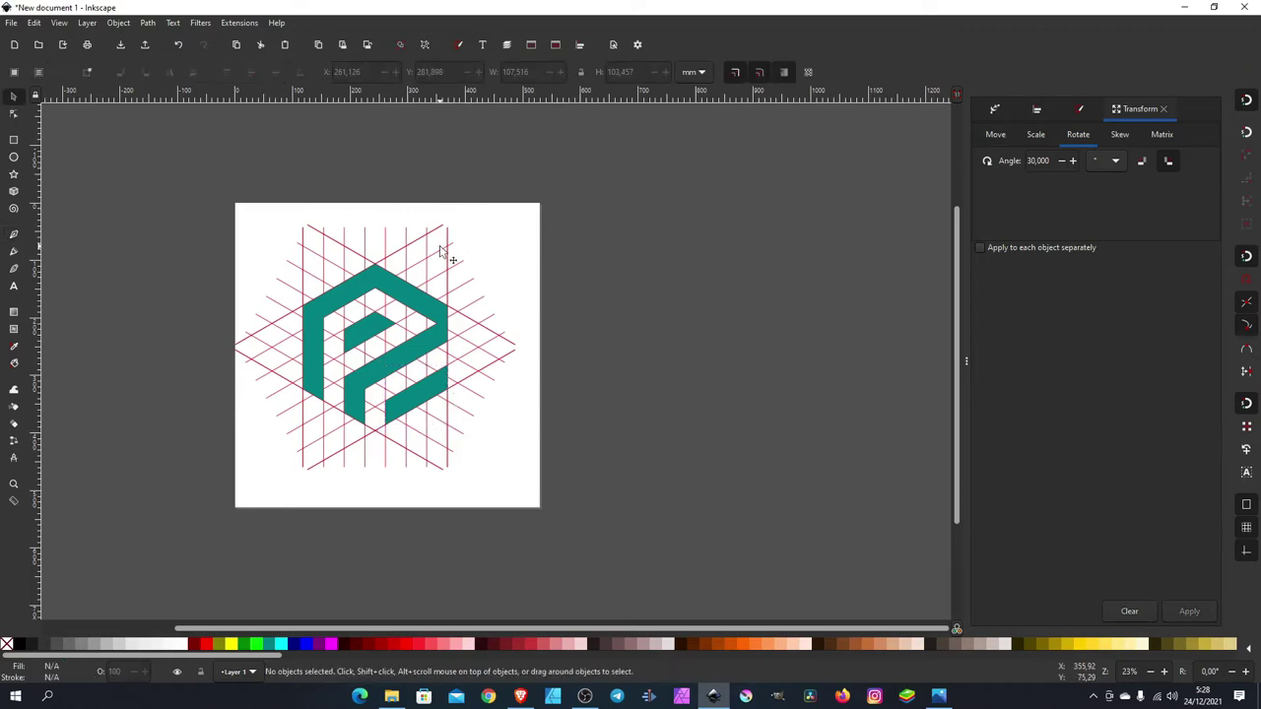
left_click(440, 250)
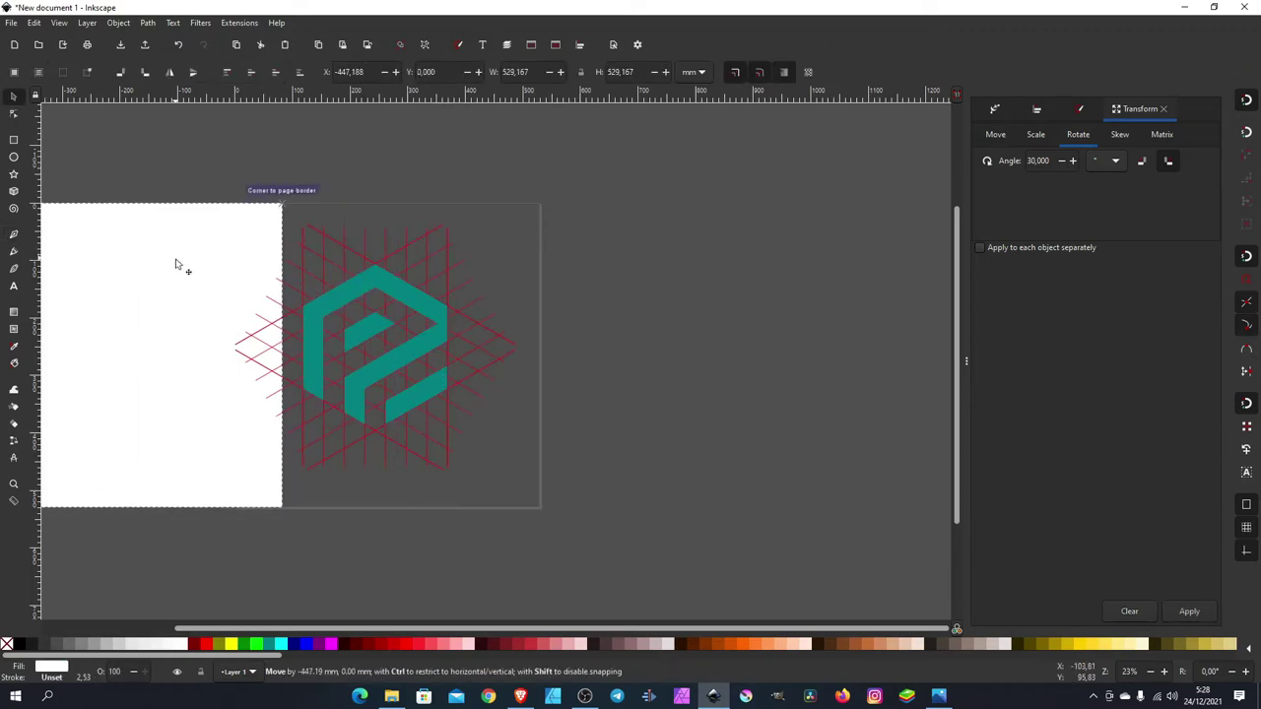
left_click_drag(441, 258, 177, 262)
key("ctrl+z")
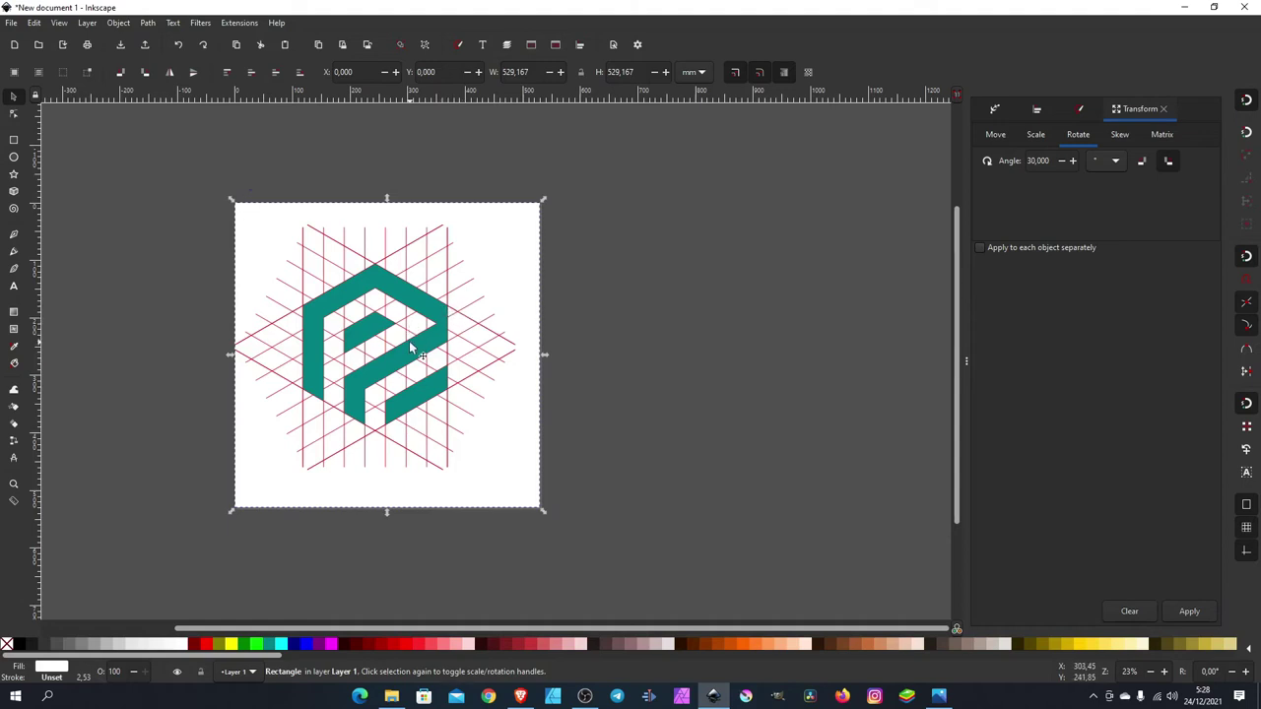
Group the teal logo pieces together, then rubber-band select the red construction grid.
left_click(414, 350)
left_click(370, 342, "shift")
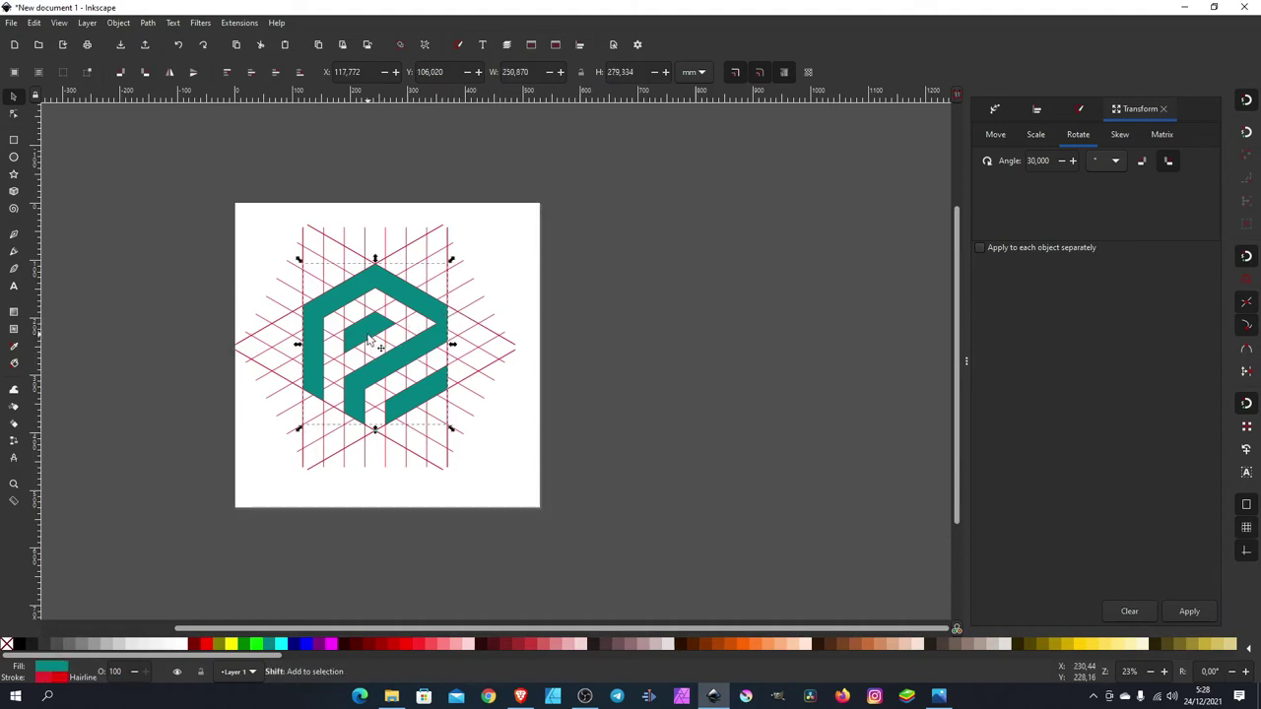
right_click(420, 402)
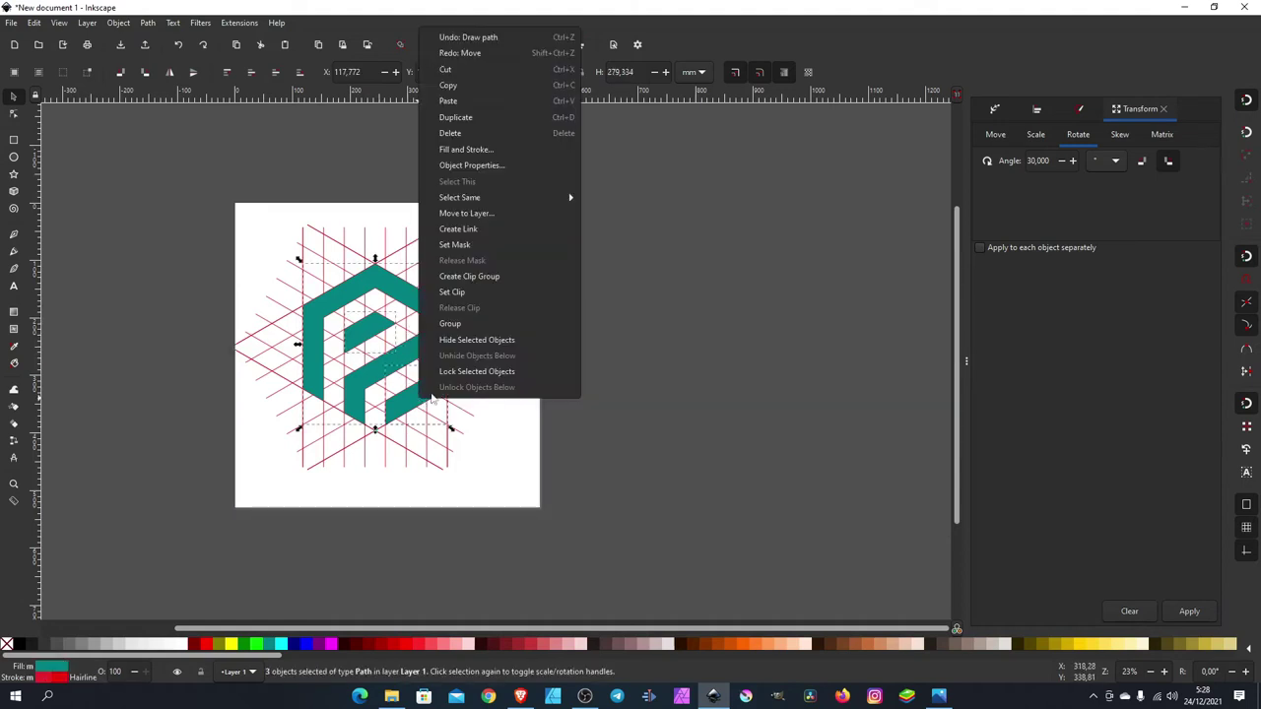
left_click(474, 321)
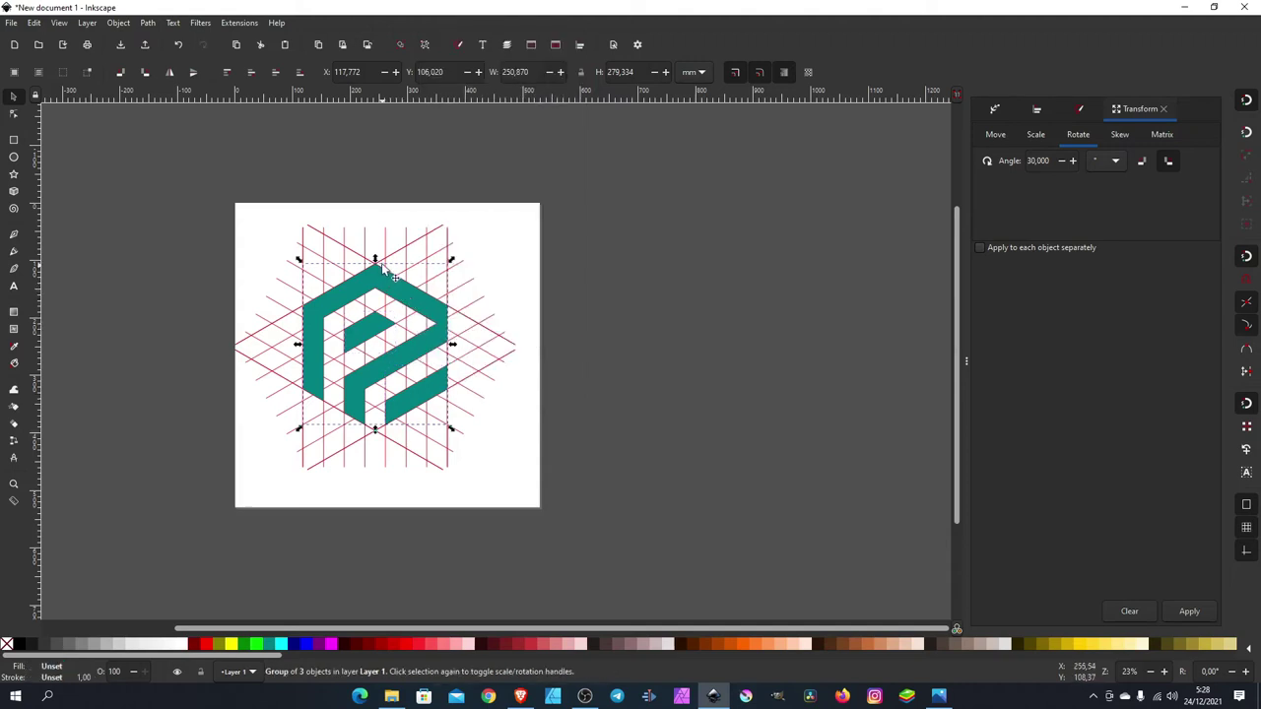
left_click(659, 144)
left_click_drag(652, 139, 160, 506)
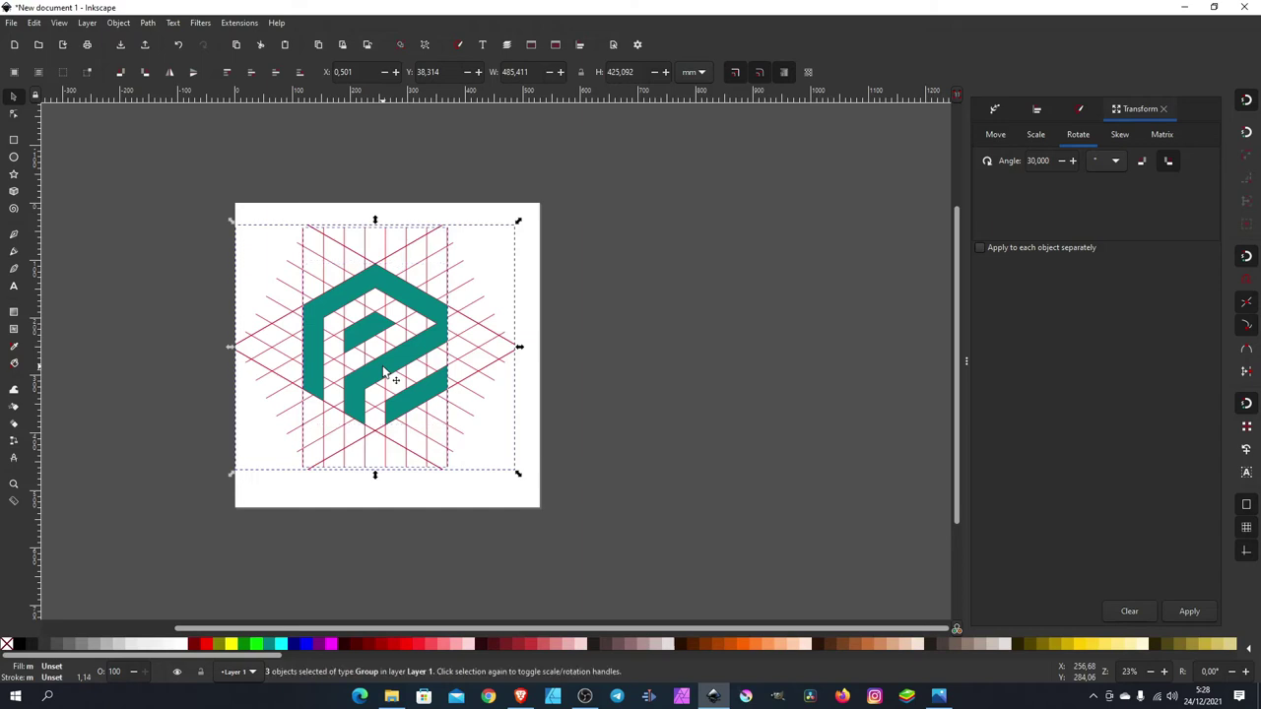
Delete the red construction grid lines.
right_click(441, 261)
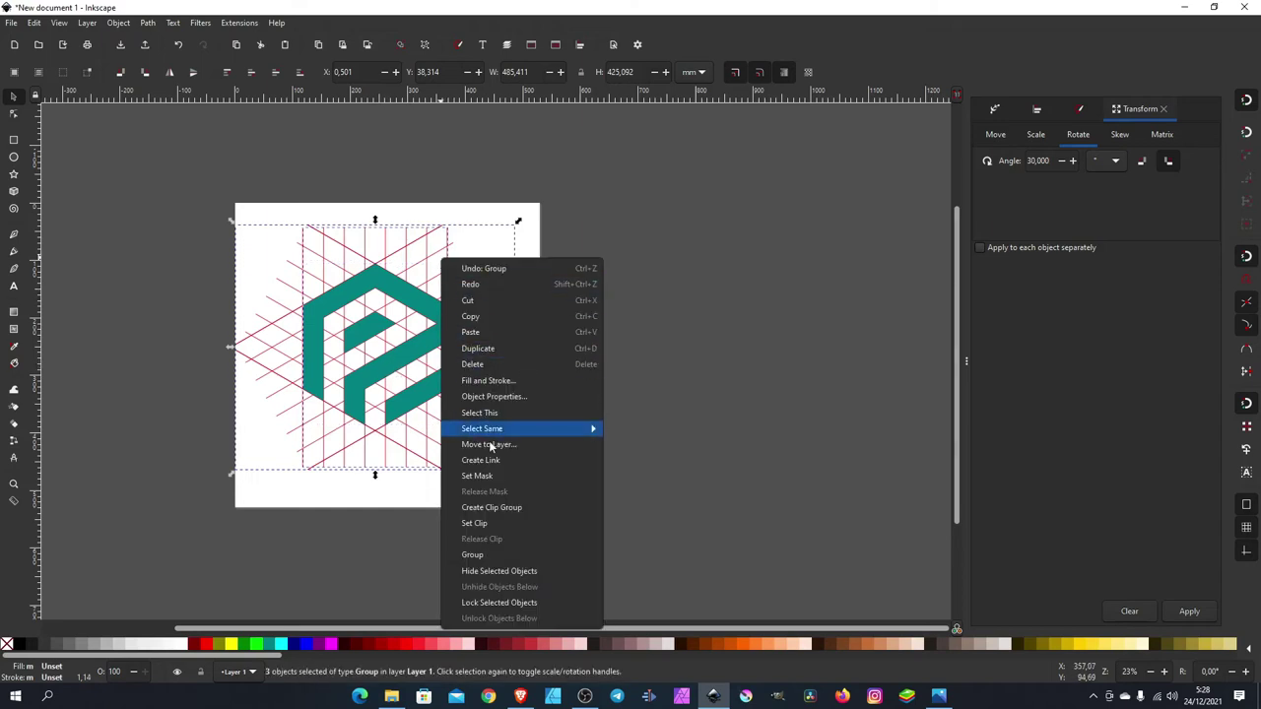
left_click(505, 365)
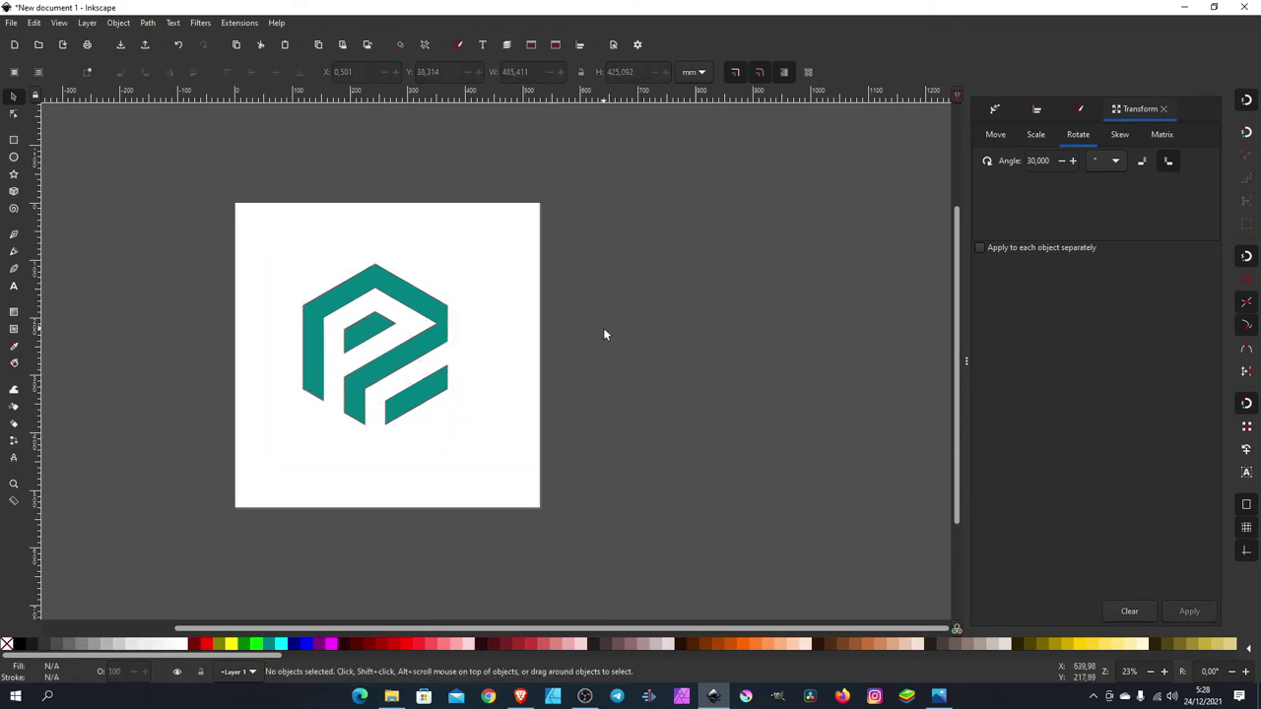
scroll(426, 360, "up", 3)
scroll(498, 325, "up", 2)
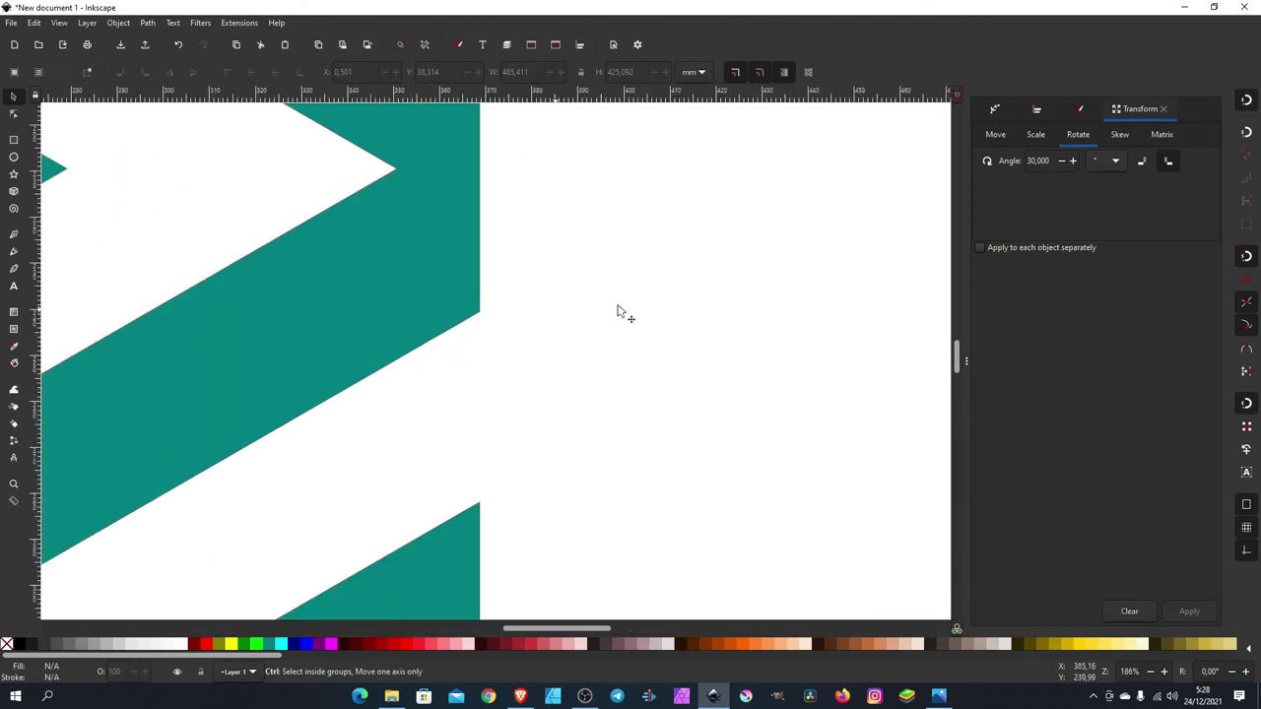
scroll(607, 318, "down", 4)
scroll(591, 321, "down", 2)
Remove the stroke from the teal logo group in Fill and Stroke.
left_click(552, 321)
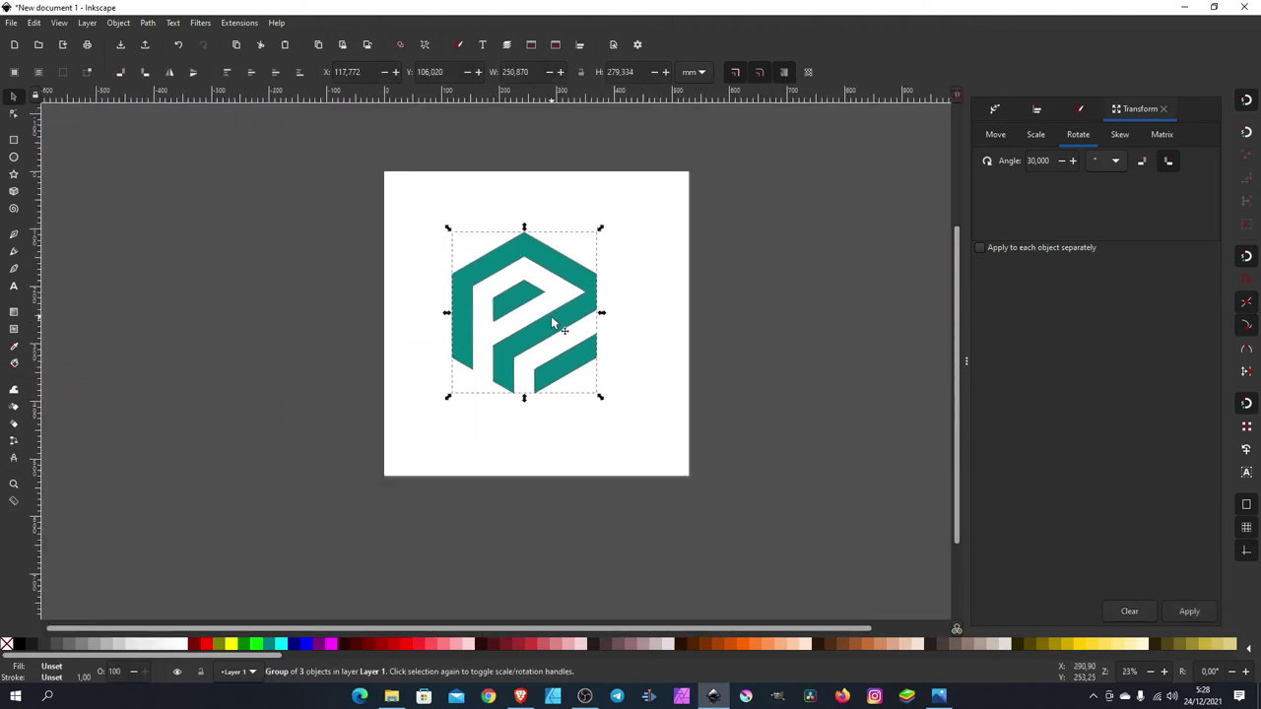
left_click(1071, 112)
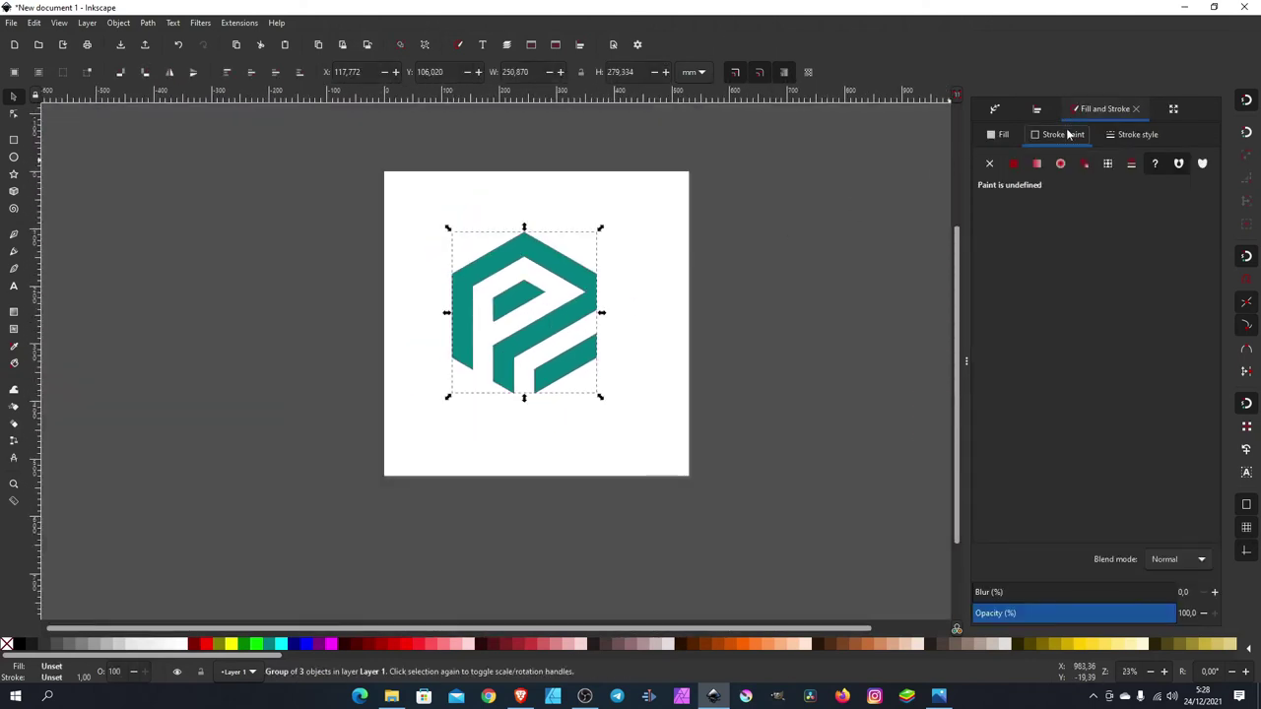
left_click(990, 164)
scroll(711, 264, "up", 2)
scroll(591, 310, "down", 1)
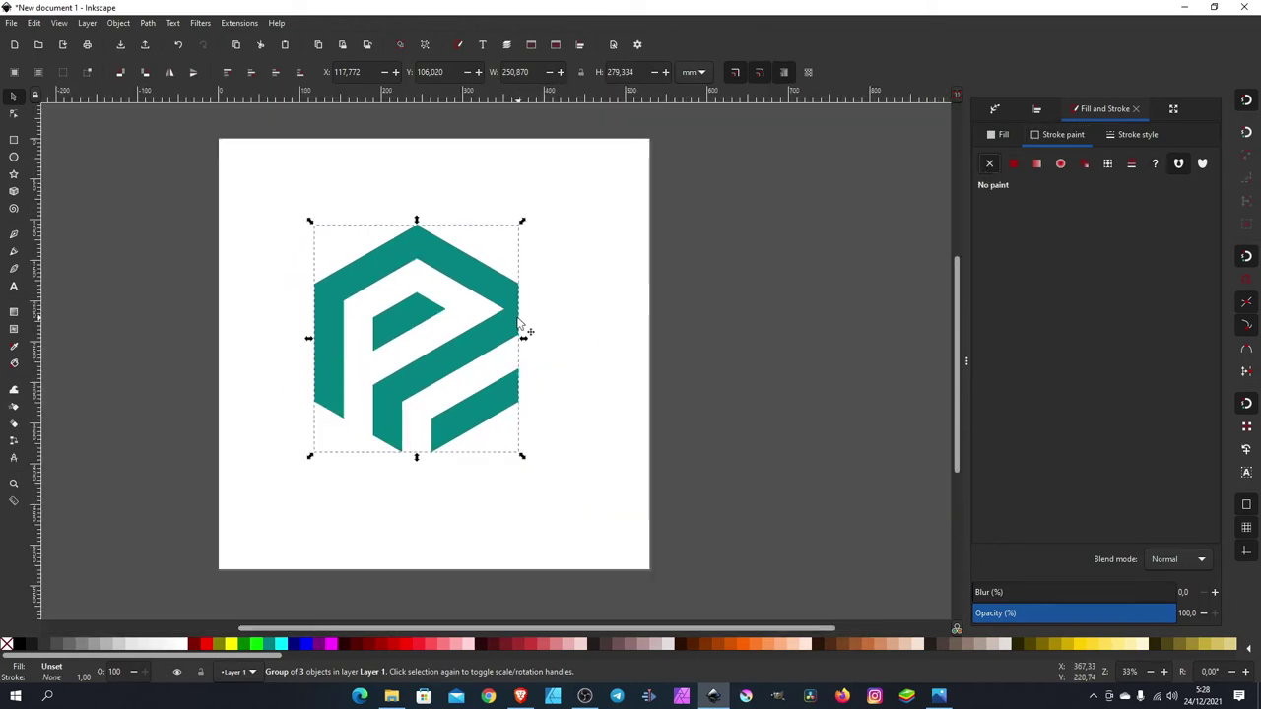
Turn the white background square 80% grey and reselect the logo group.
left_click(730, 282)
left_click(557, 219)
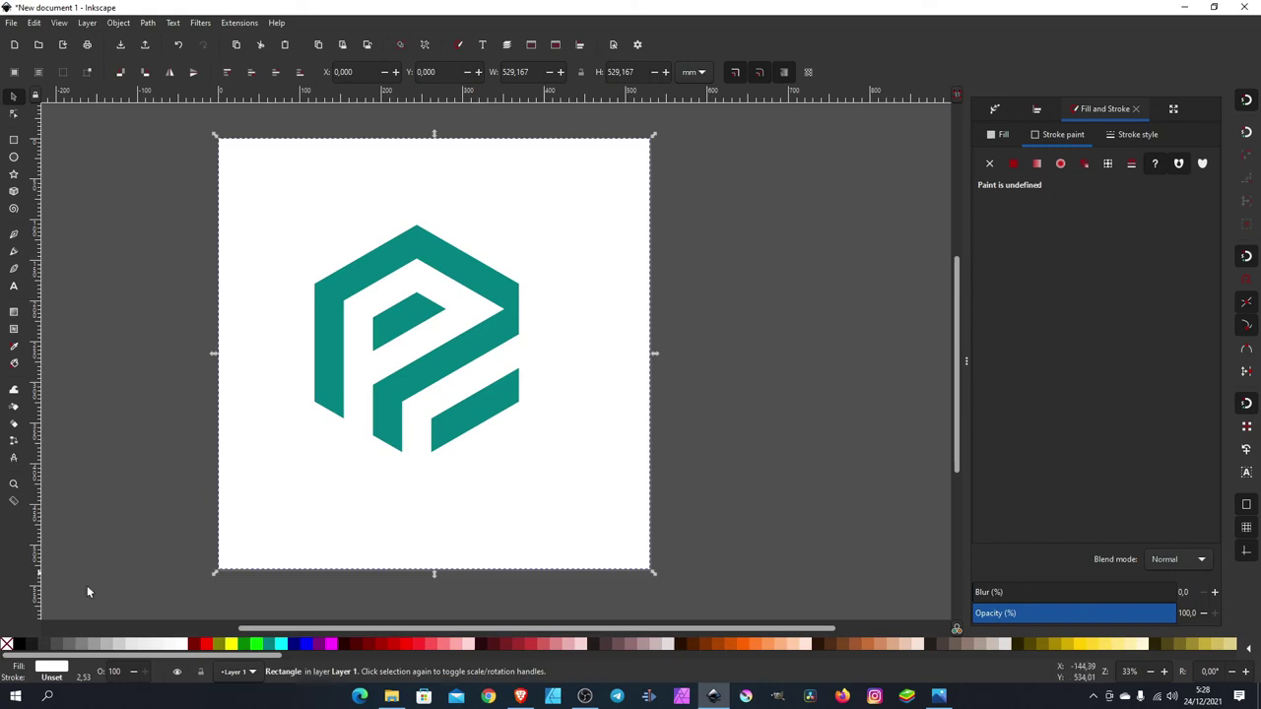
left_click(45, 646)
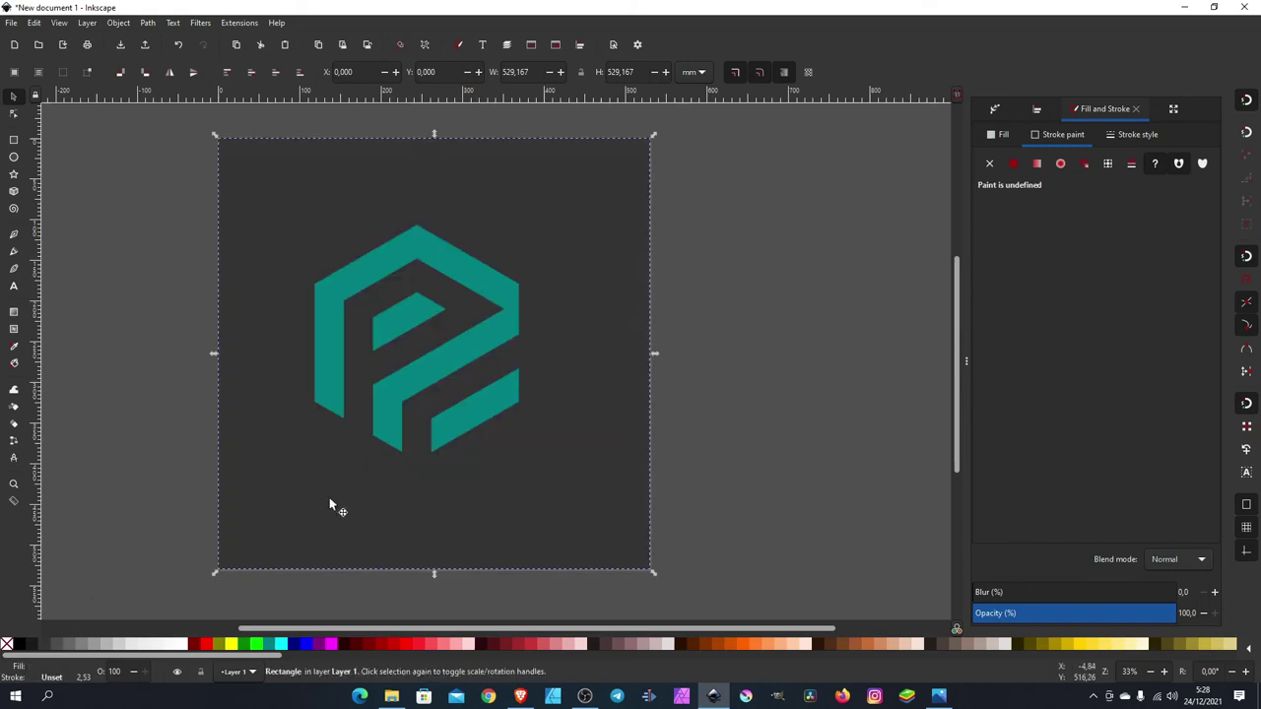
left_click(425, 366)
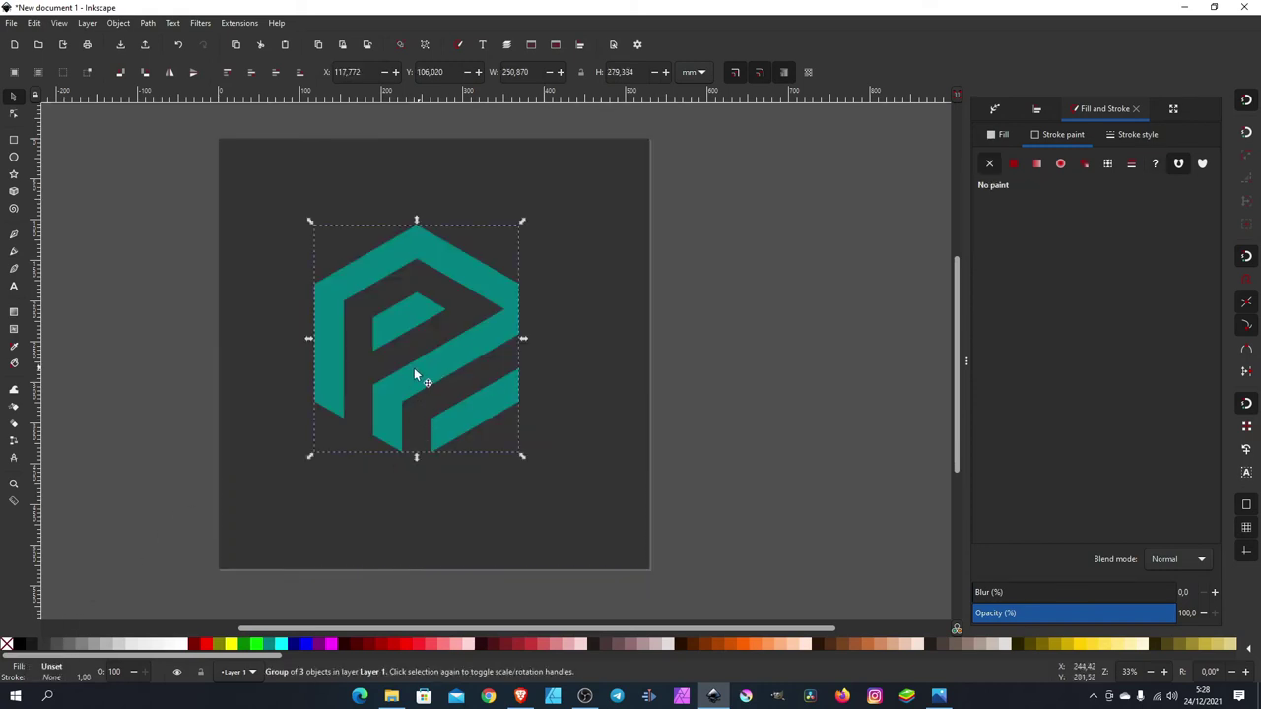
left_click(14, 311)
Lay a diagonal linear gradient across the logo and make one end stop opaque deep gold.
mouse_move(500, 275)
left_mouse_down()
mouse_move(405, 343)
mouse_move(318, 440)
left_mouse_up()
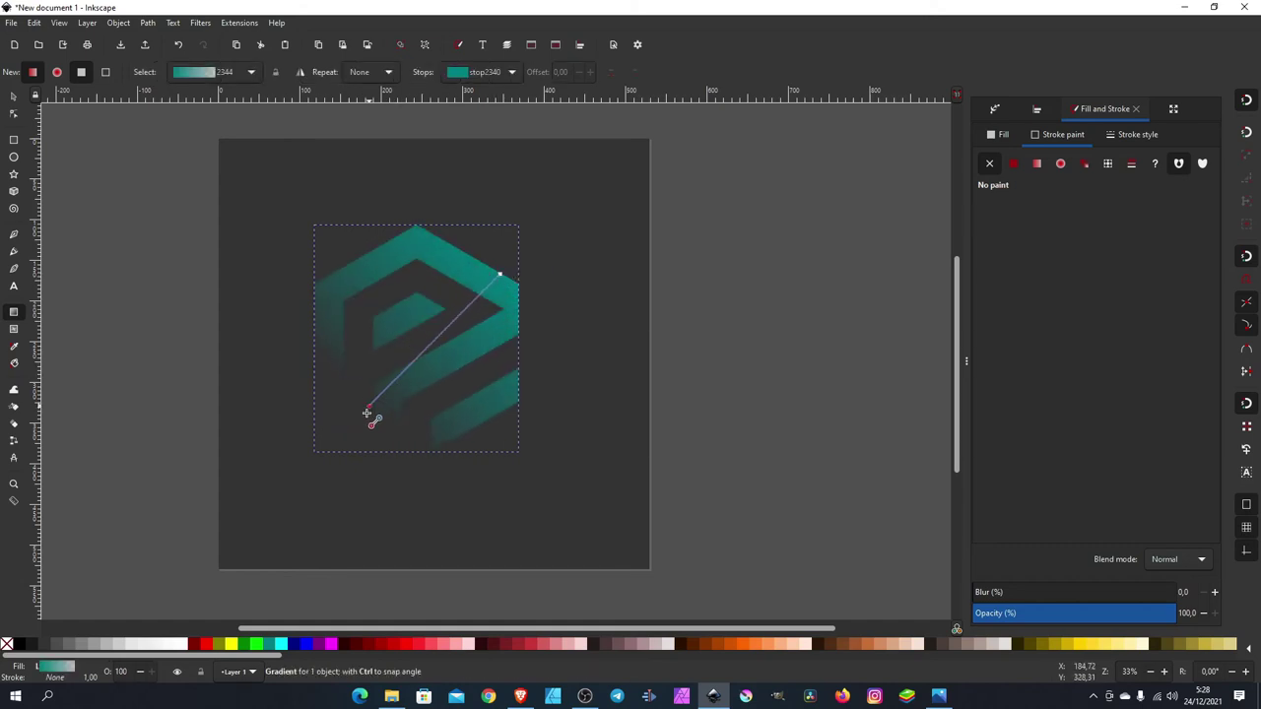
left_click(318, 445)
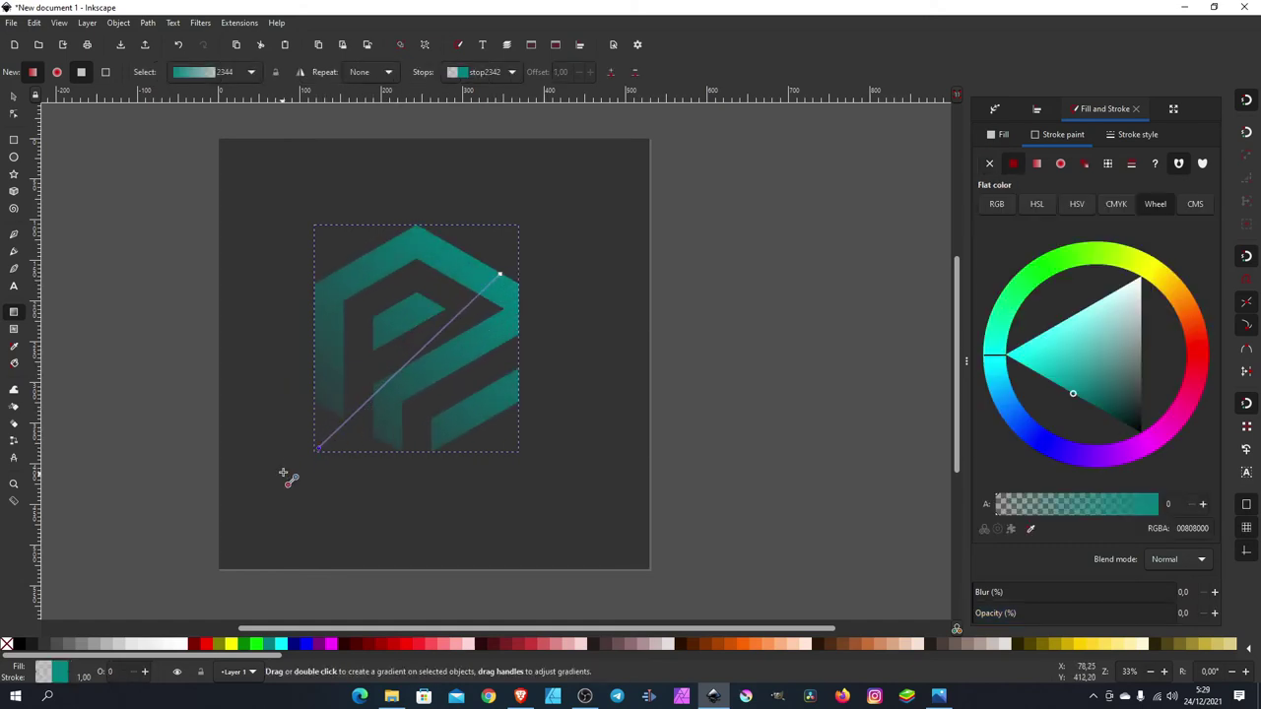
left_click_drag(318, 445, 312, 407)
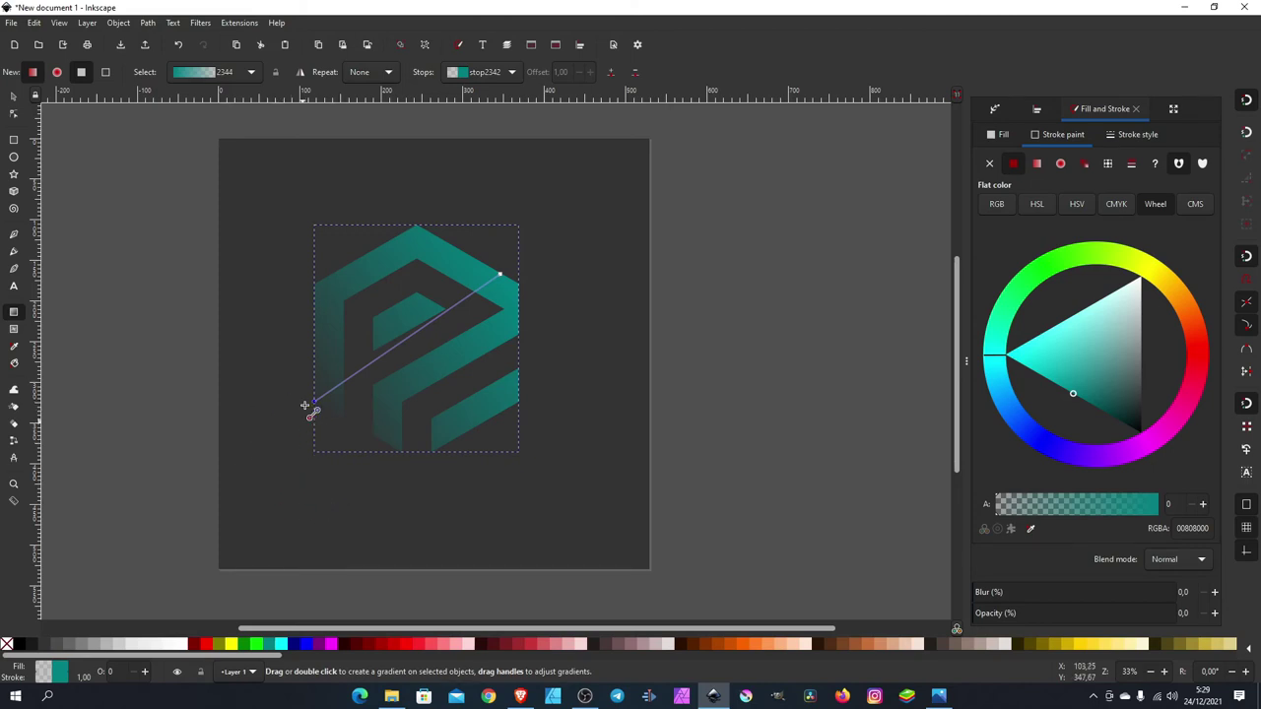
left_click(1246, 101)
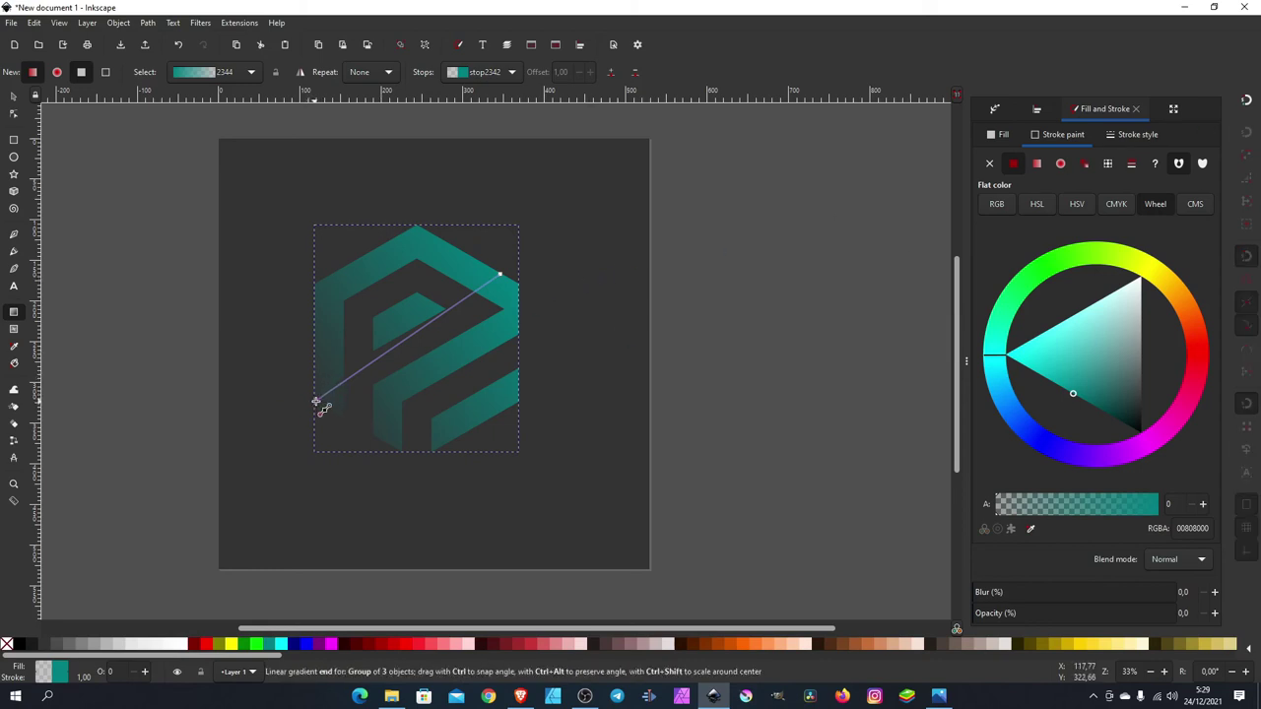
left_click(1151, 282)
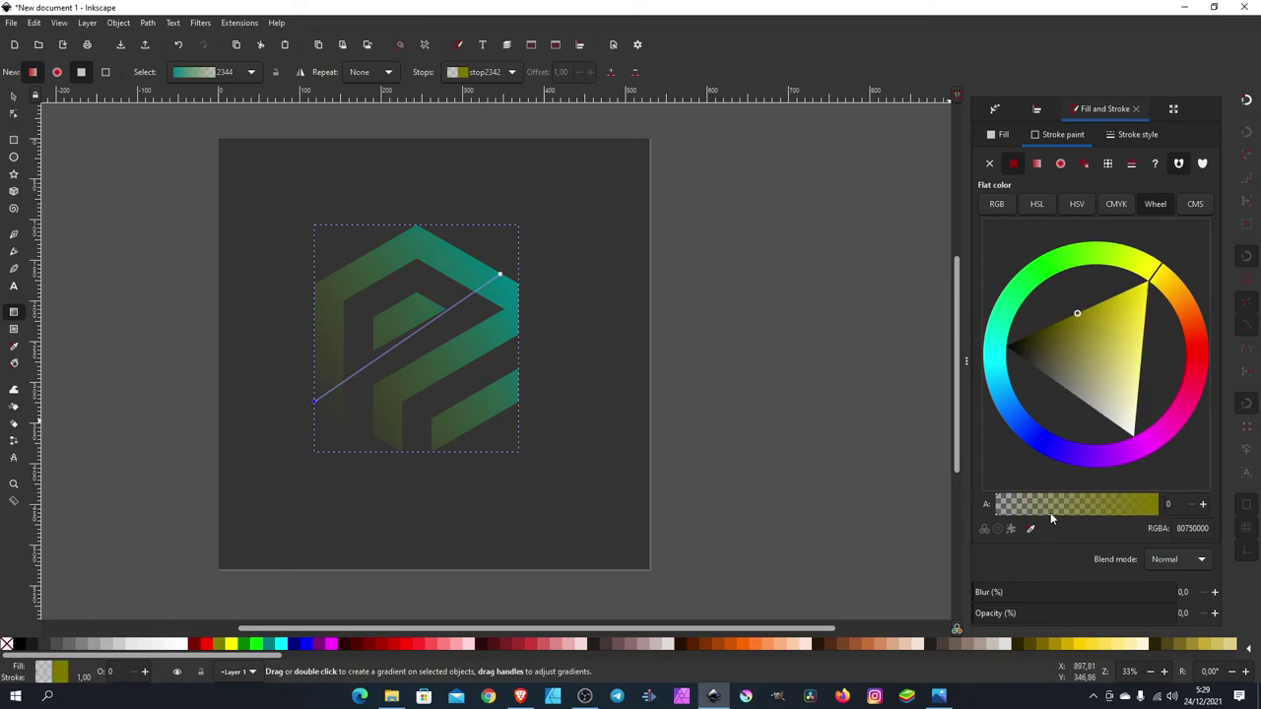
left_click_drag(1050, 512, 1158, 504)
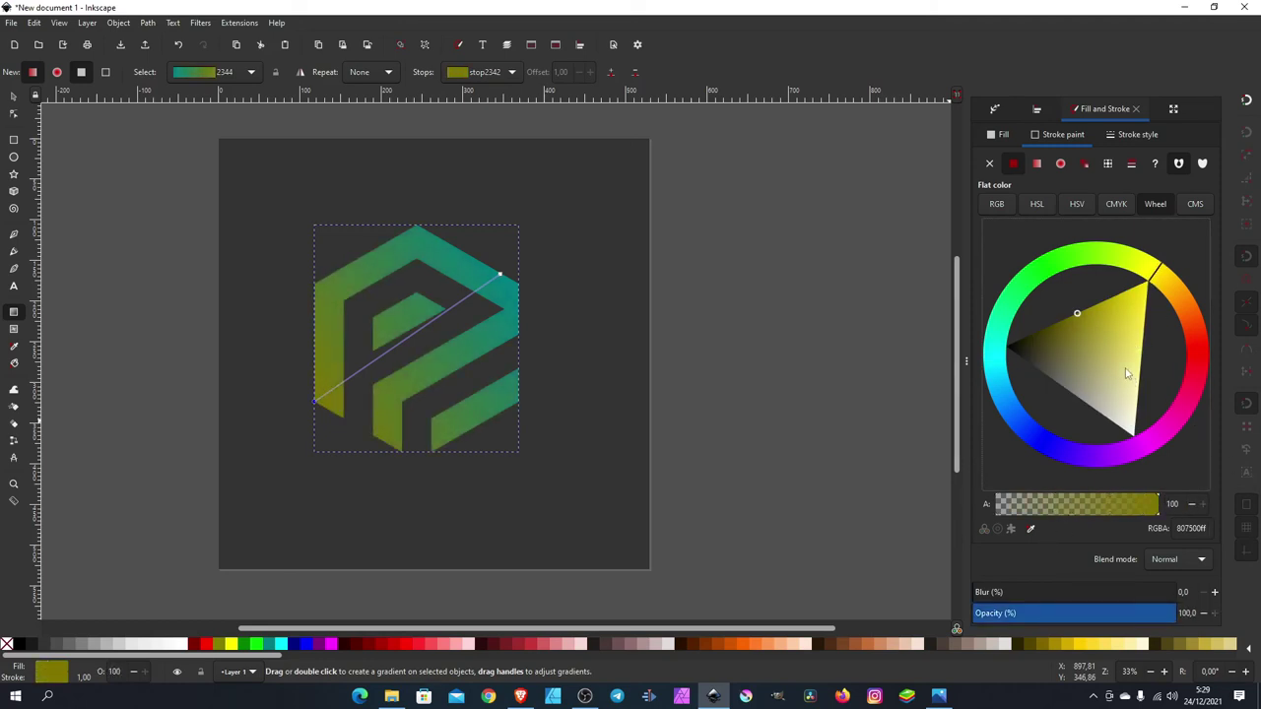
left_click(1125, 368)
left_click(1105, 317)
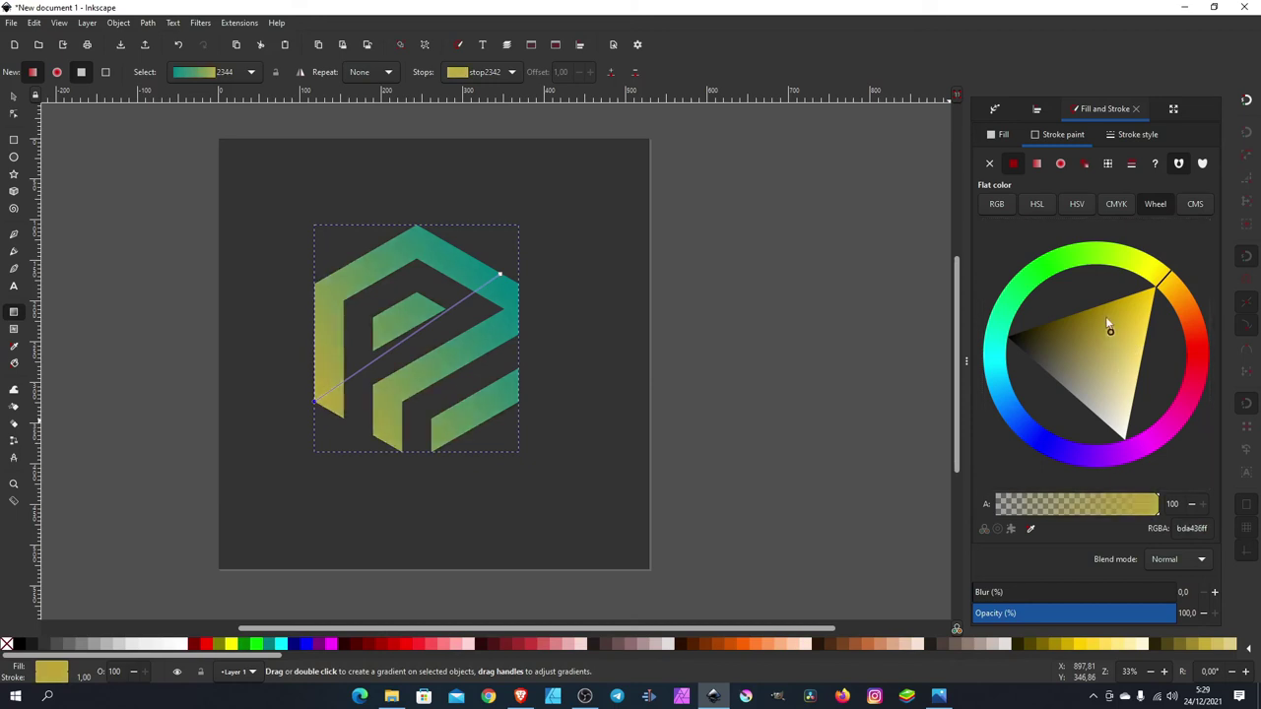
Set the middle stop to vivid yellow and the teal end stop to rich gold-yellow.
left_click(409, 335)
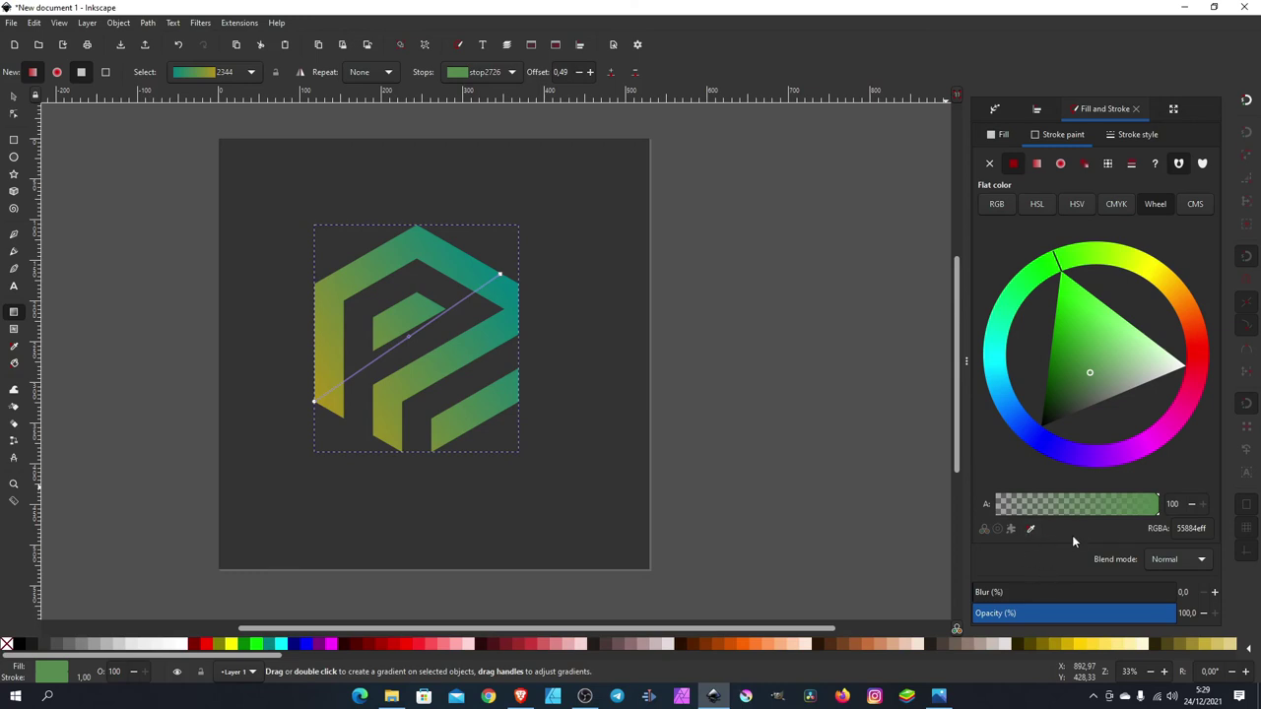
left_click(1155, 272)
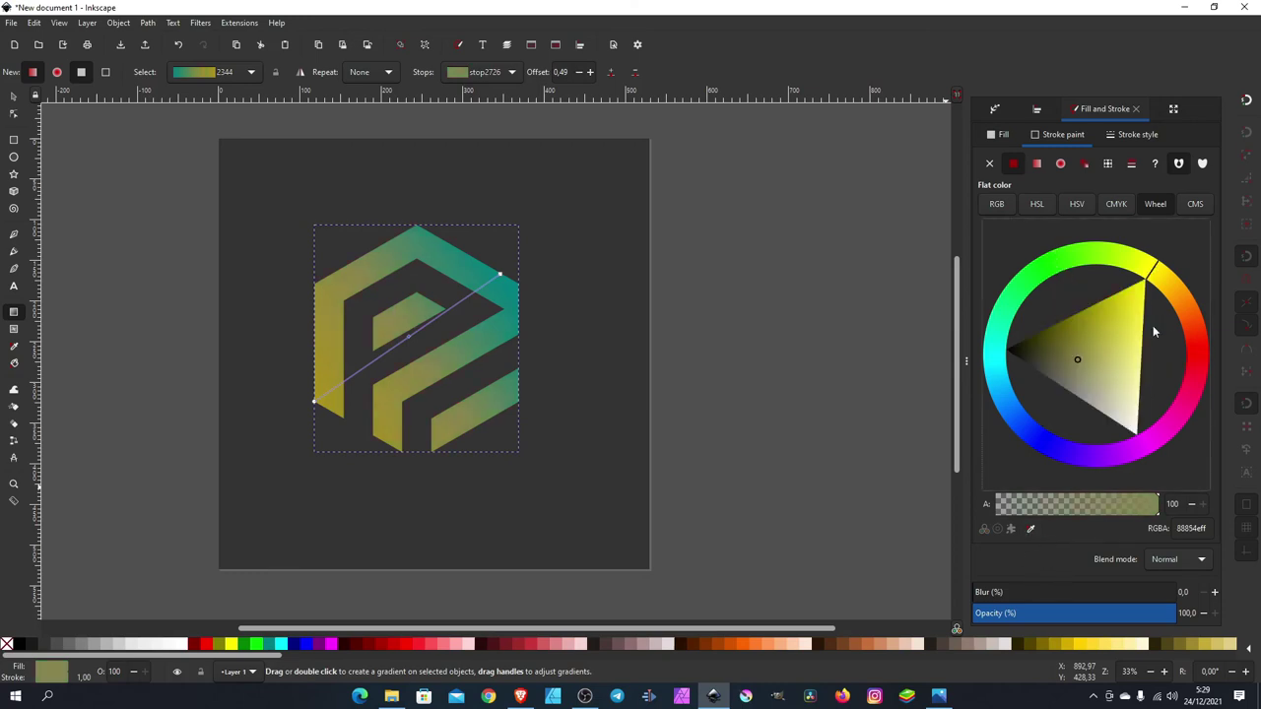
left_click(1141, 351)
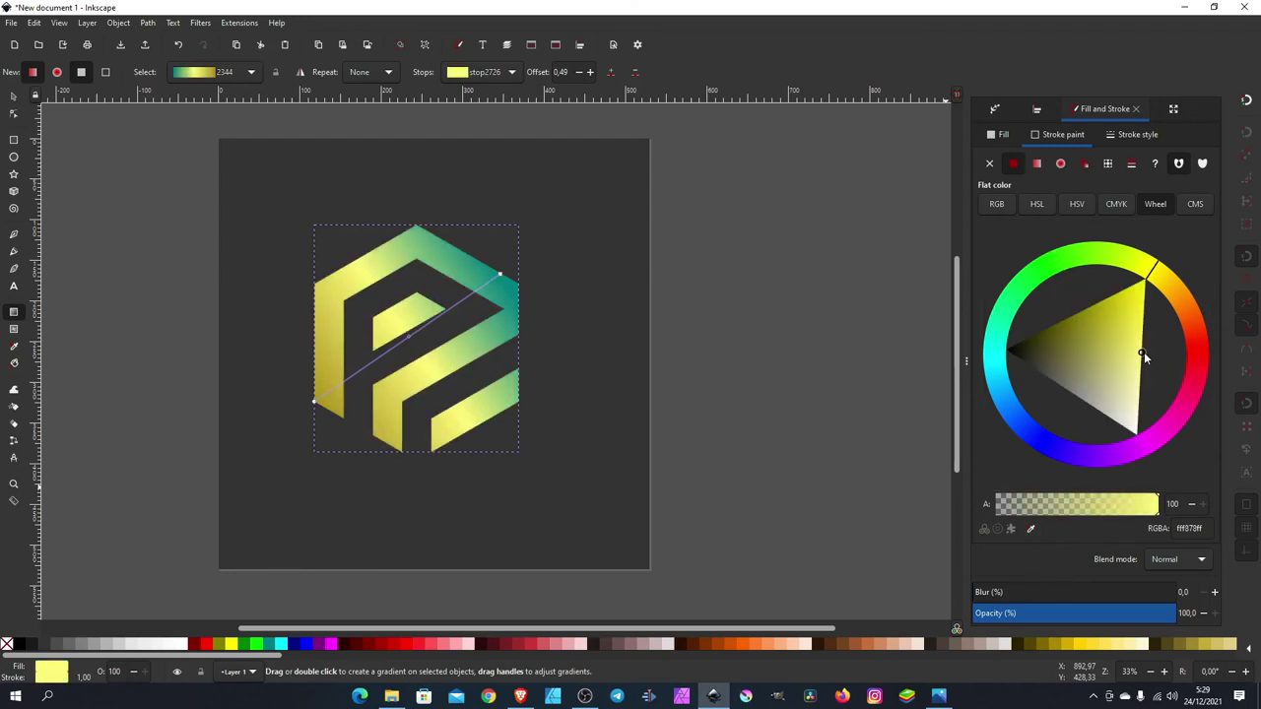
left_click(499, 275)
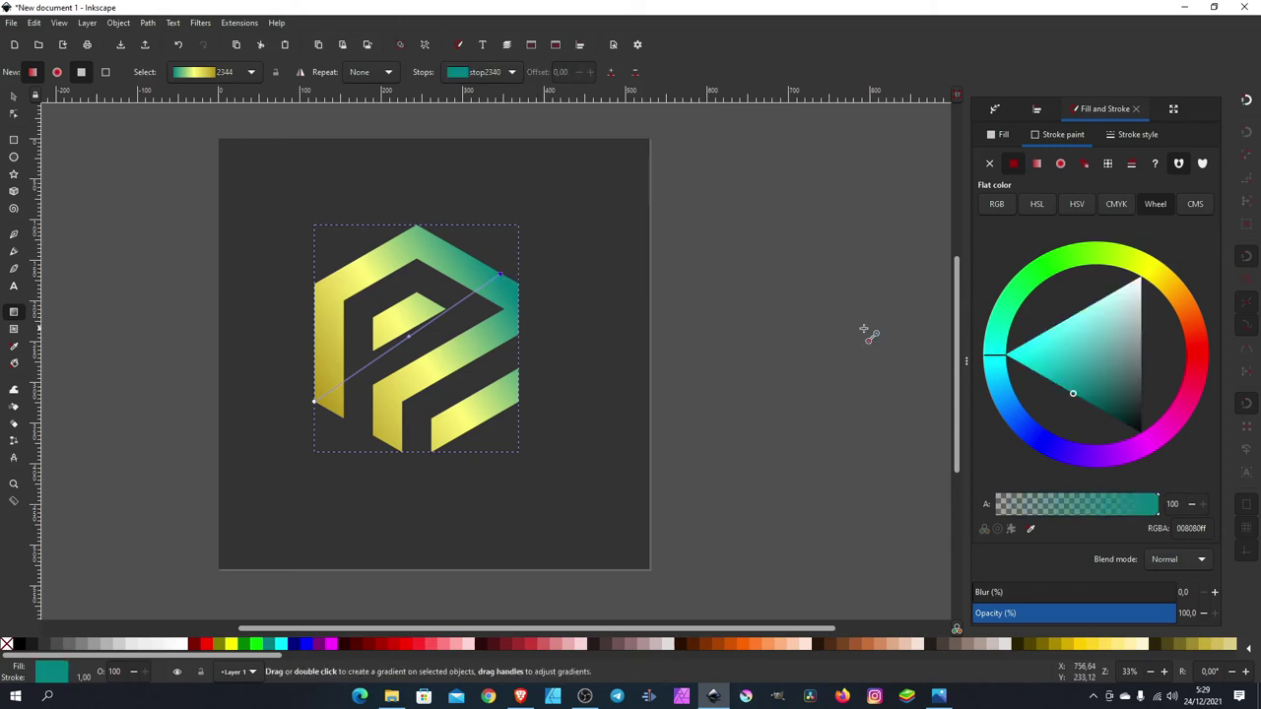
left_click(1166, 282)
left_click(1143, 346)
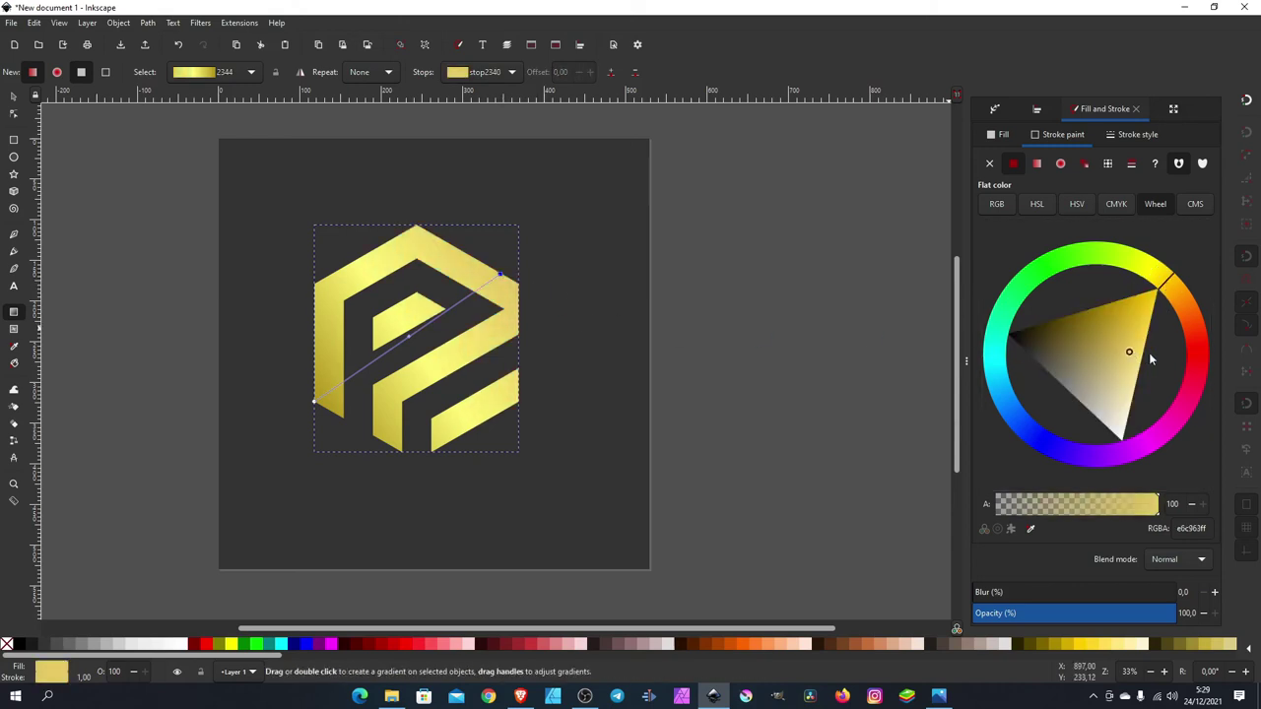
left_click_drag(1156, 358, 1123, 333)
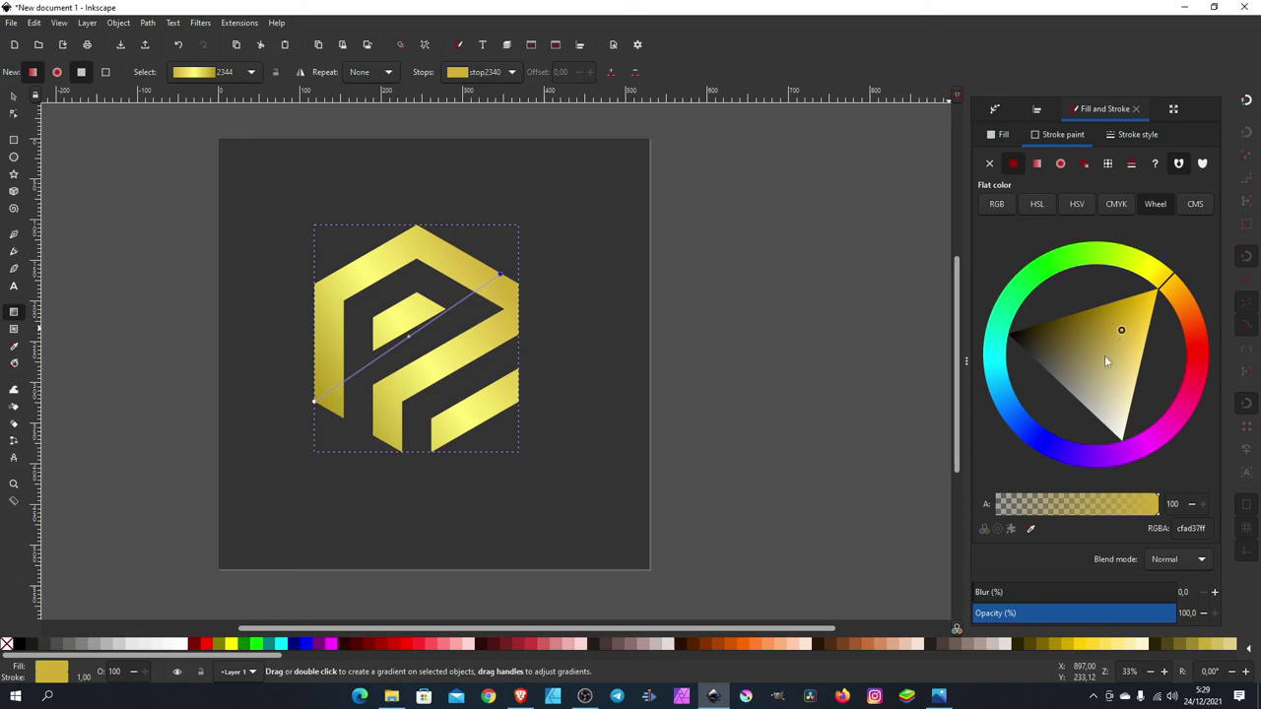
left_click(1157, 347)
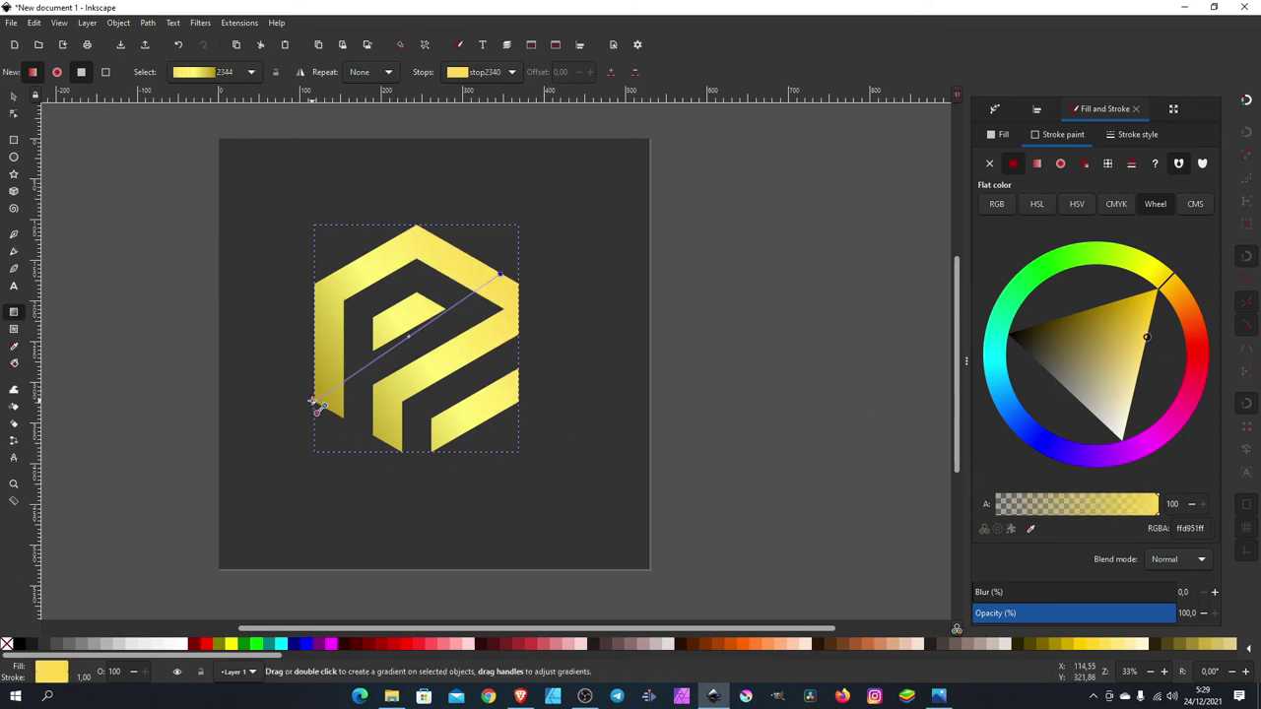
Drag the gradient start to a steeper diagonal and clear the selection.
left_click_drag(316, 411, 351, 444)
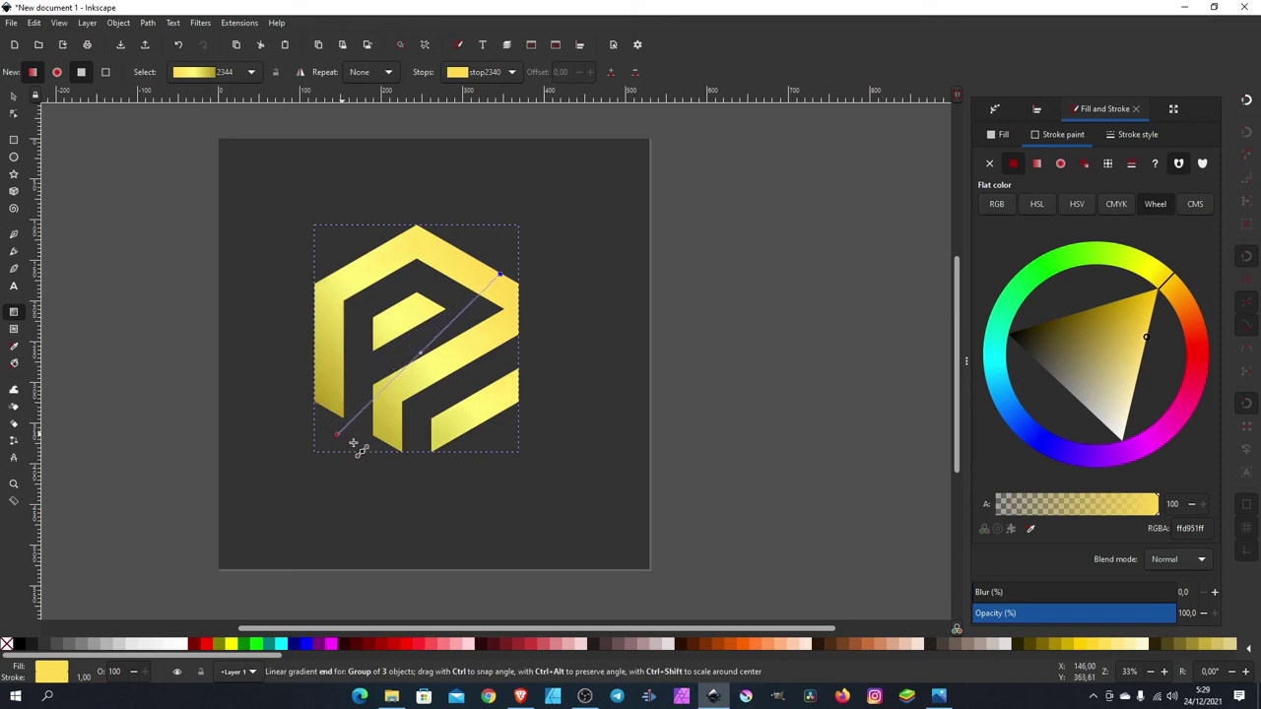
left_click(352, 444)
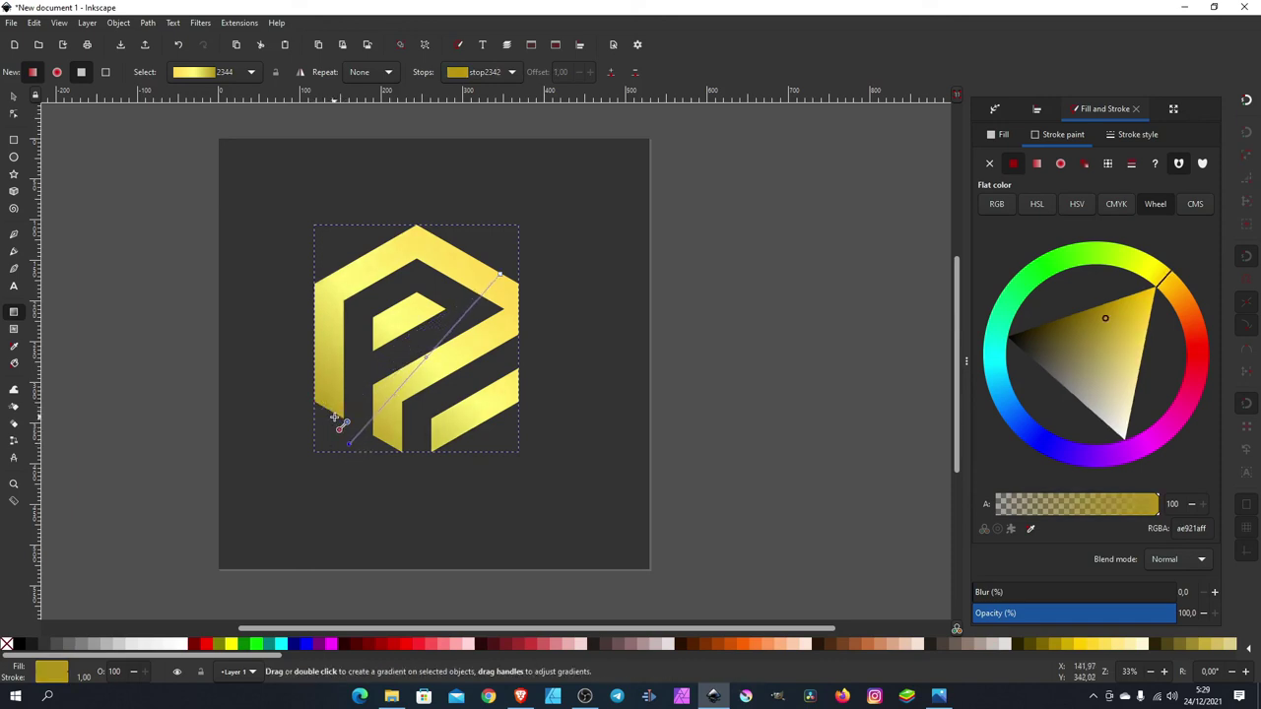
left_click(14, 96)
left_click(114, 221)
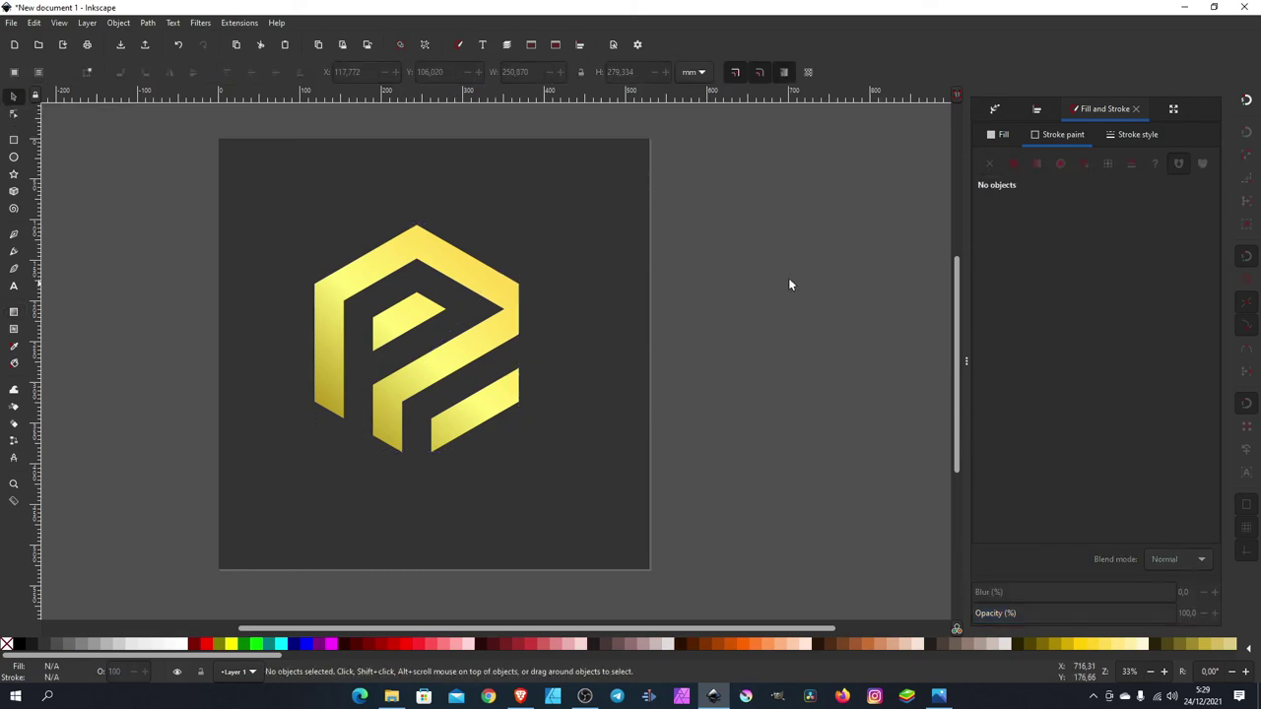
Move the gold logo group about 21 mm right to centre it on the dark page, then deselect.
left_click_drag(755, 193, 201, 504)
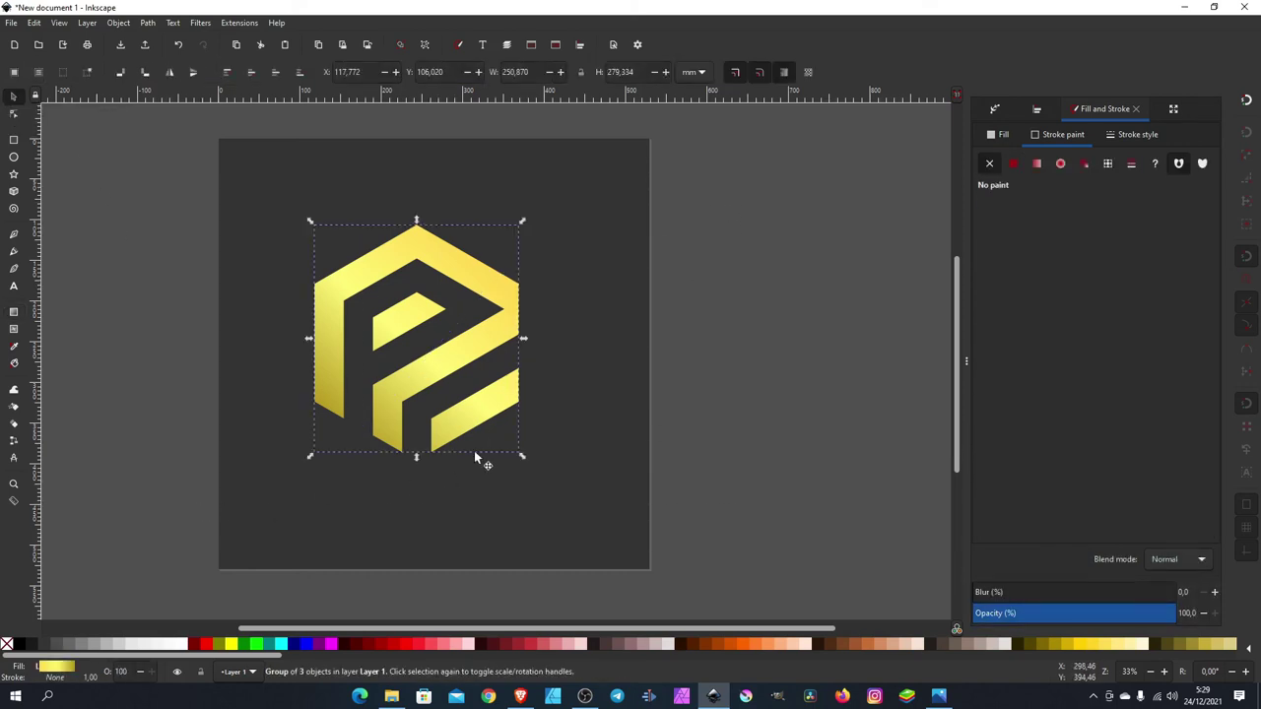
scroll(565, 357, "down", 3)
scroll(565, 357, "down", 2)
scroll(565, 356, "up", 2)
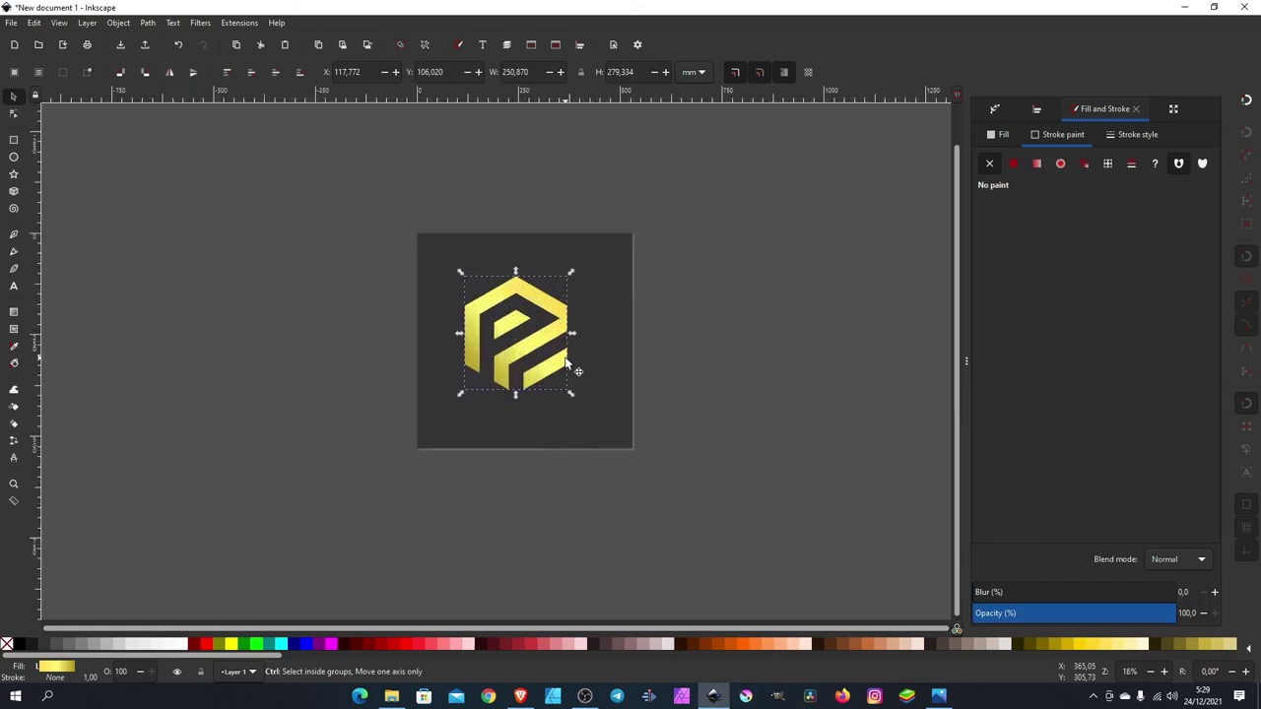
scroll(532, 345, "up", 3)
left_click_drag(506, 334, 523, 334)
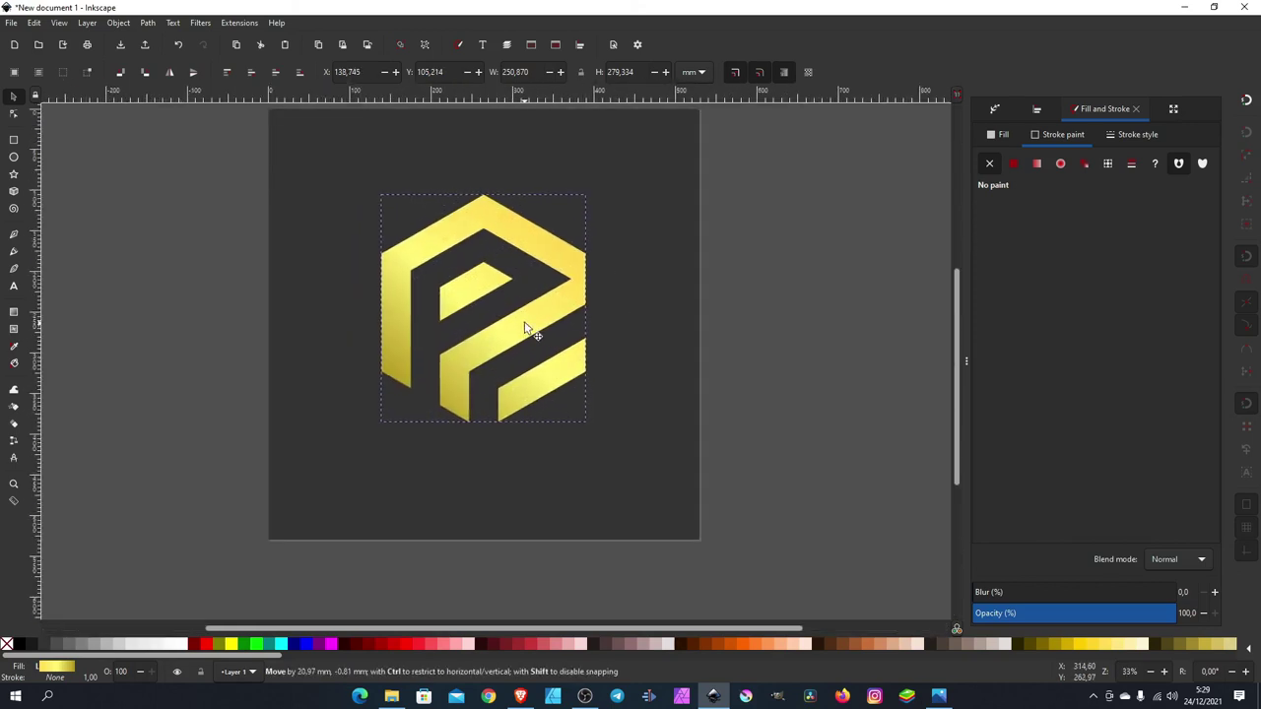
left_click(673, 328)
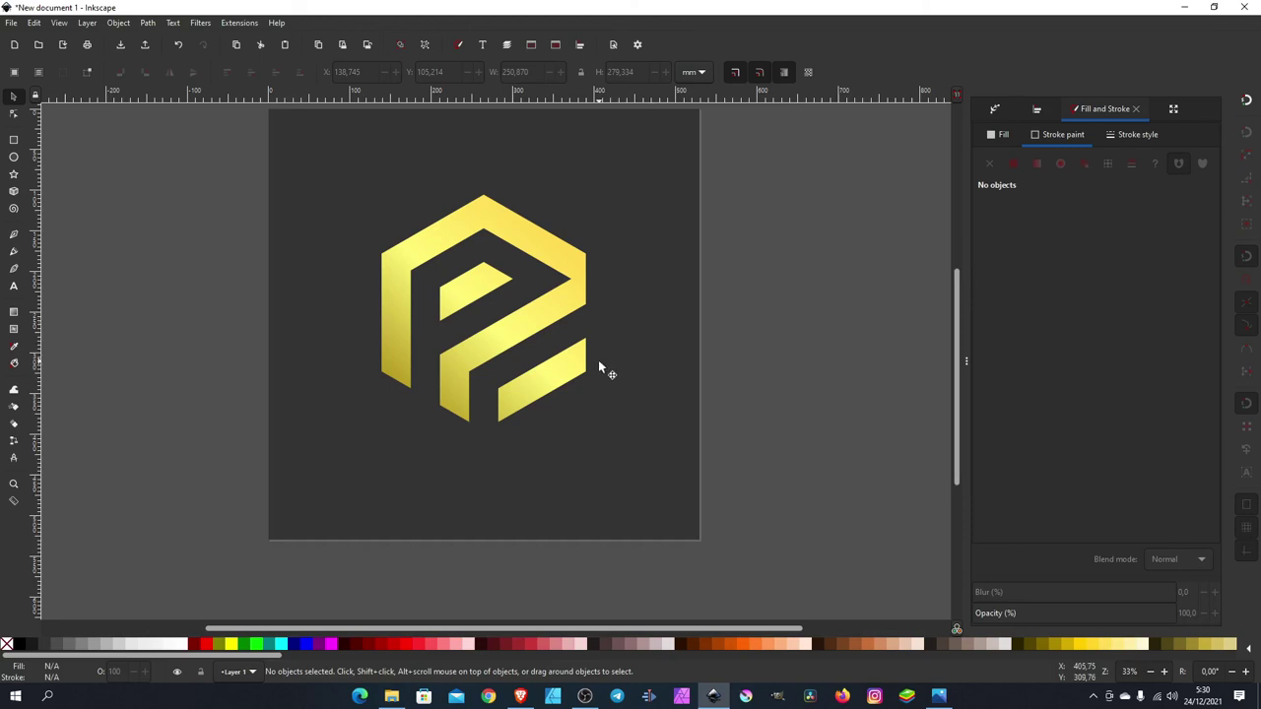
scroll(589, 374, "down", 2)
scroll(562, 392, "down", 1)
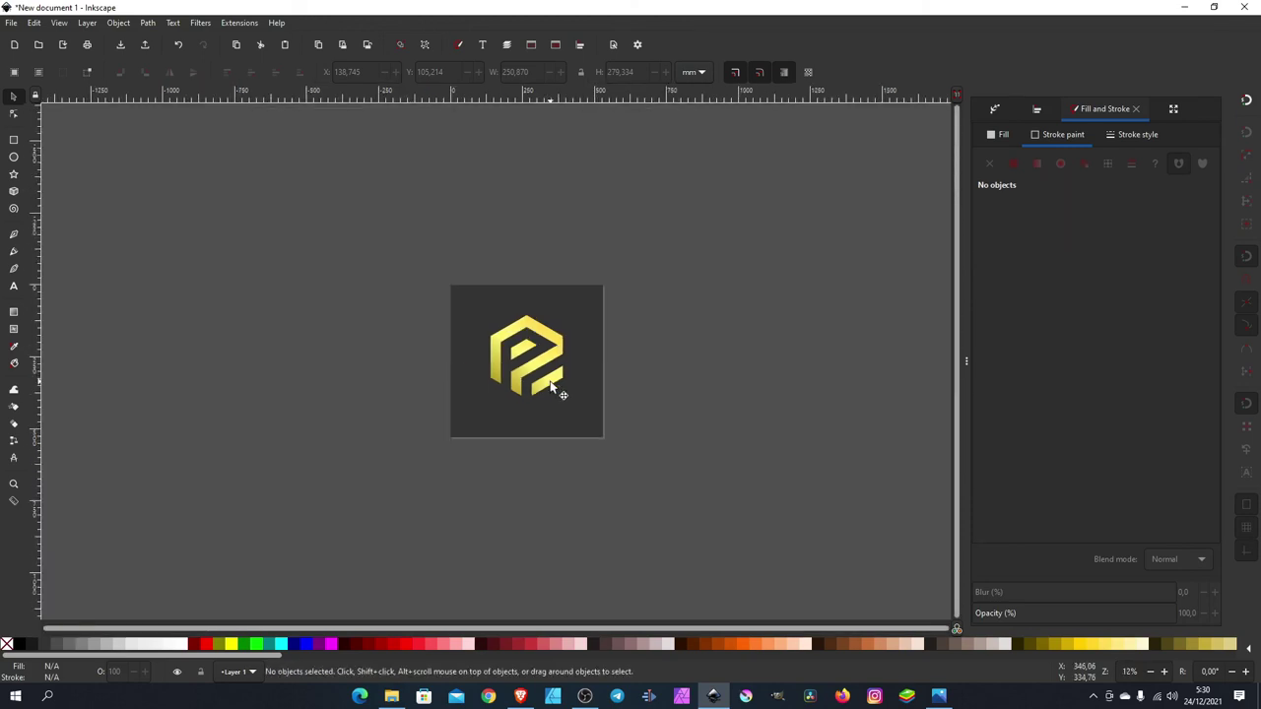